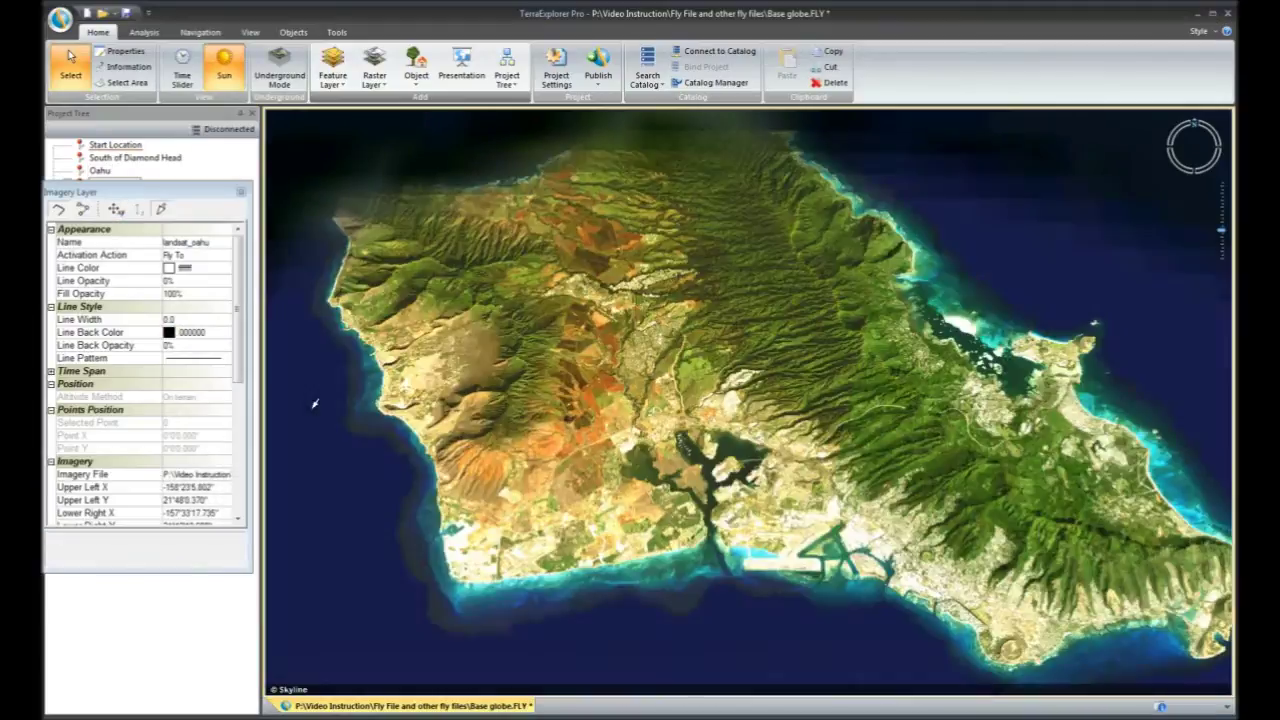
# Step: Close the landsat_oahu layer properties and tilt the view low across Oahu toward the horizon
pyautogui.click(241, 191)
pyautogui.moveTo(709, 306); pyautogui.dragTo(695, 370, button='middle')
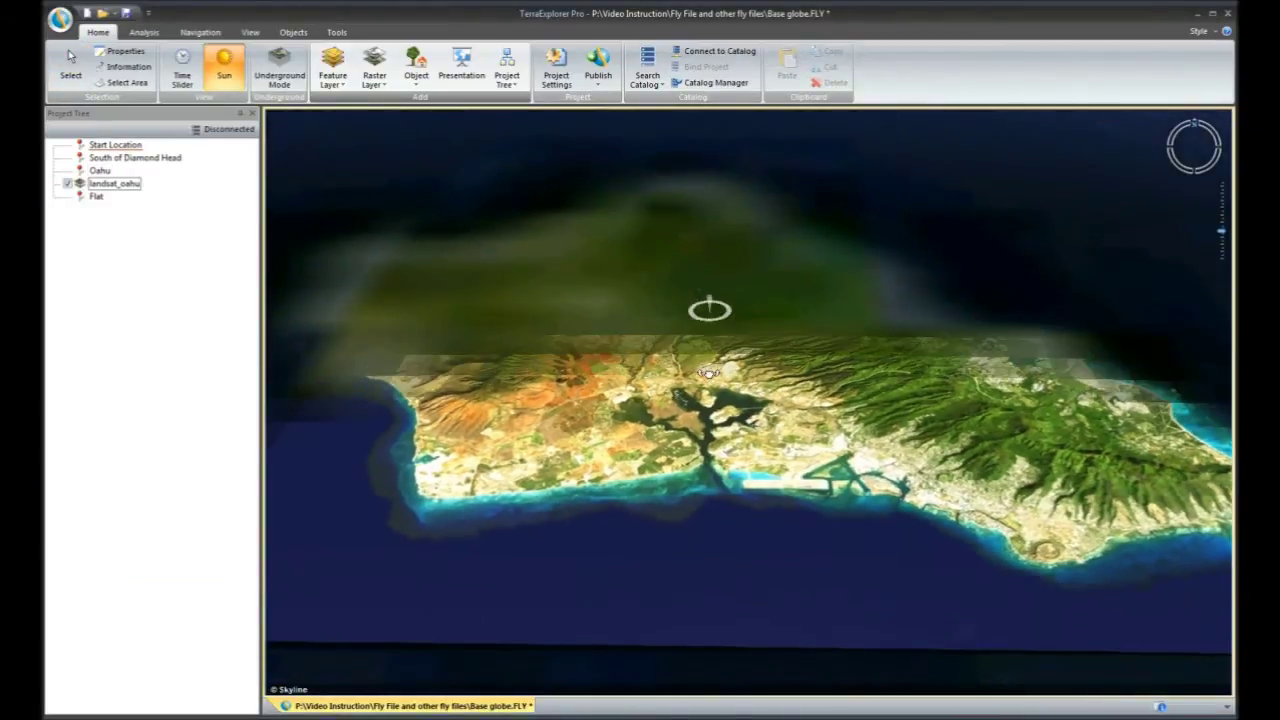
# Step: Create a resolution pyramid for landsat_oahu, then fly to the saved Oahu overview
pyautogui.click(337, 32)
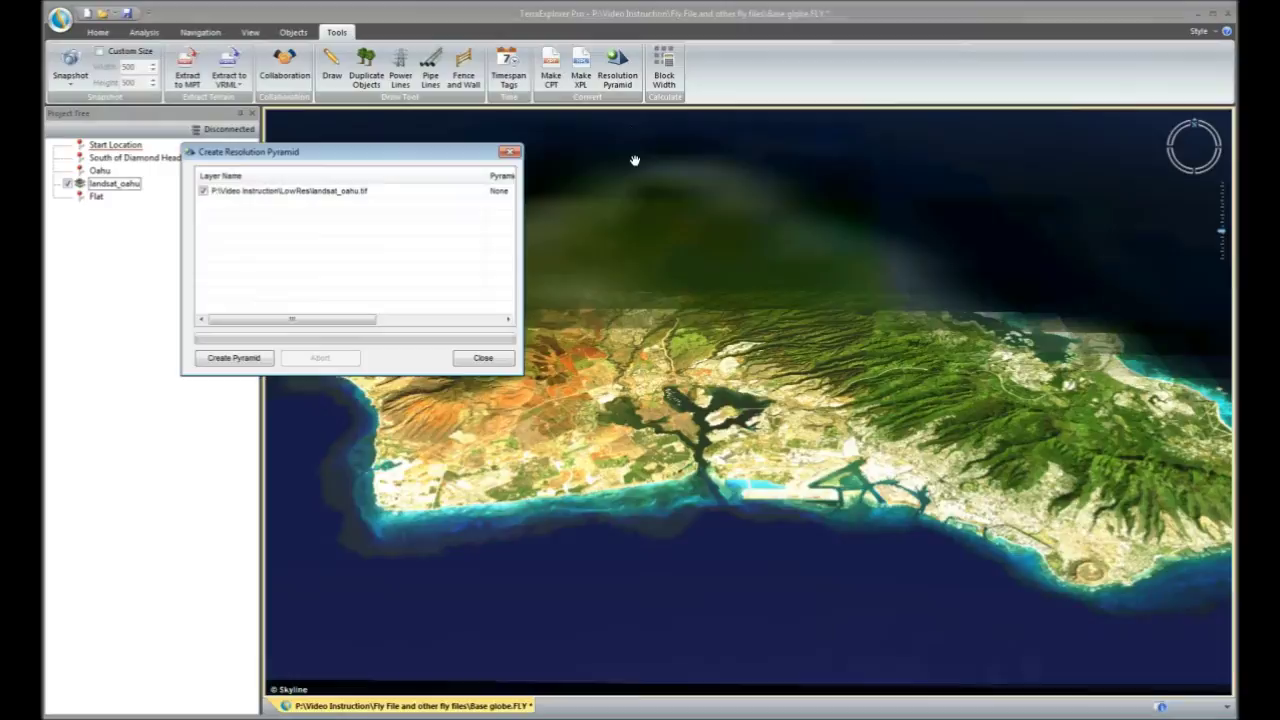
pyautogui.click(240, 358)
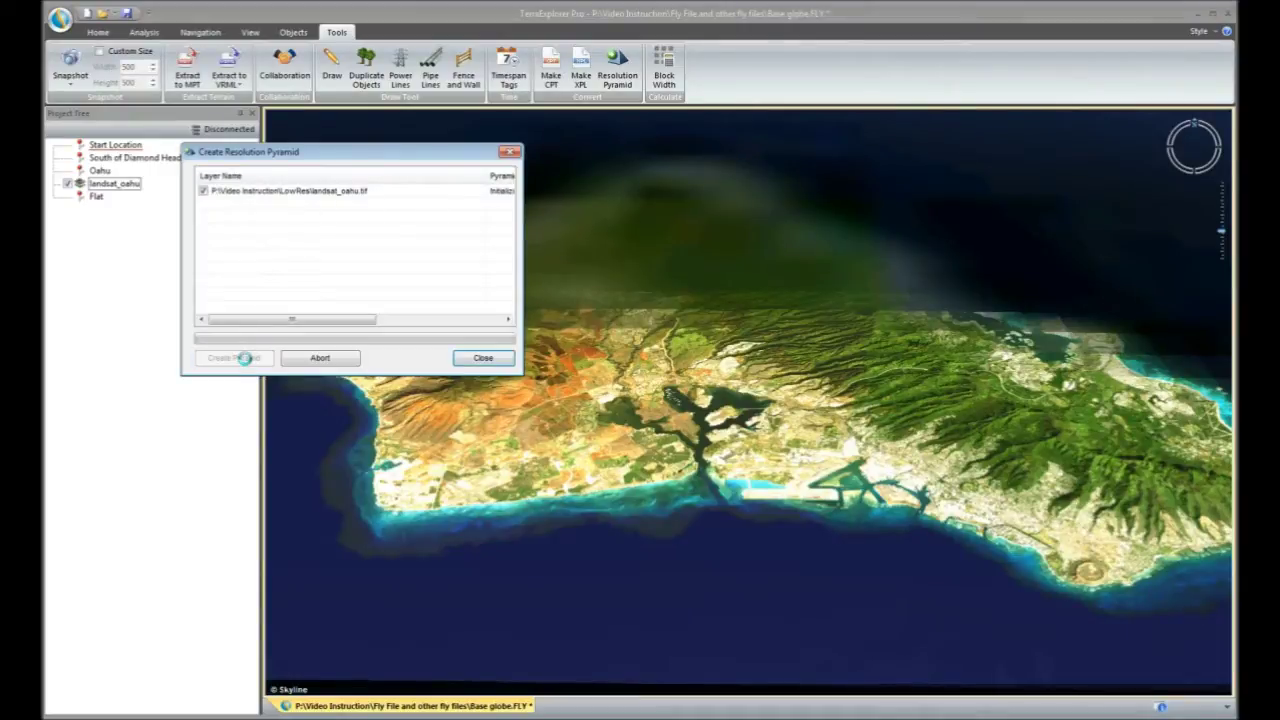
pyautogui.click(483, 357)
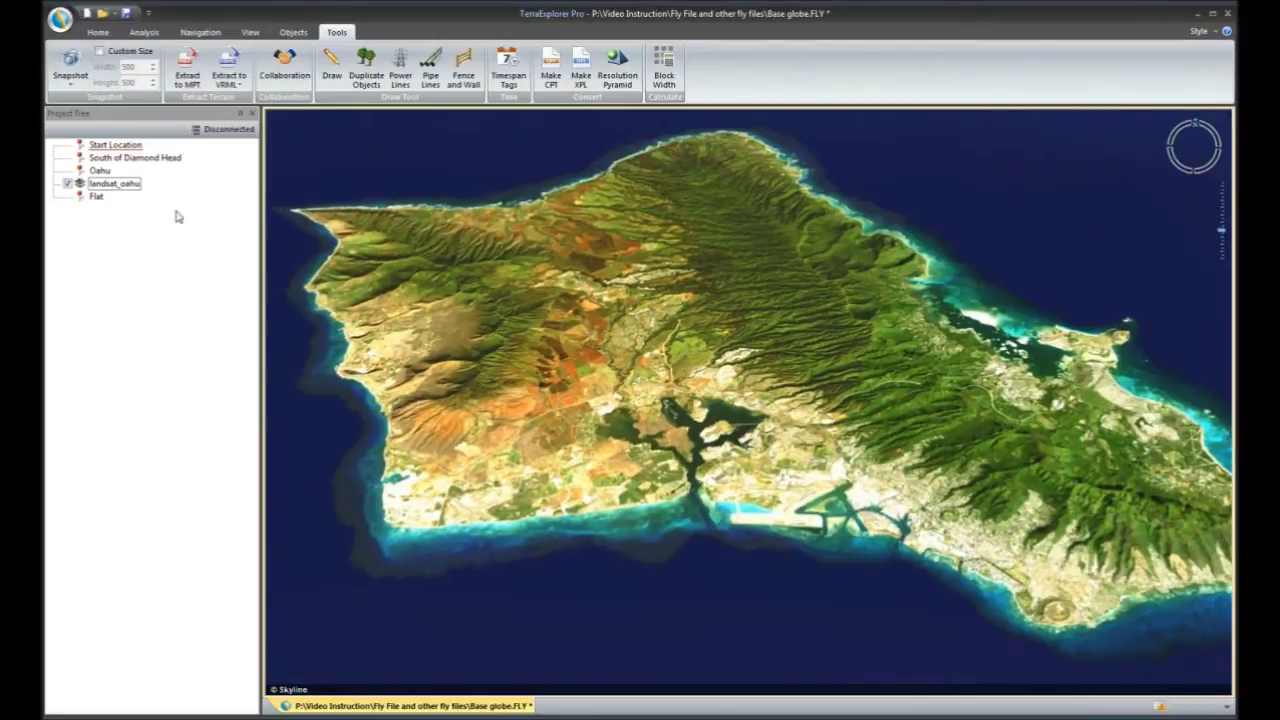
pyautogui.click(101, 171)
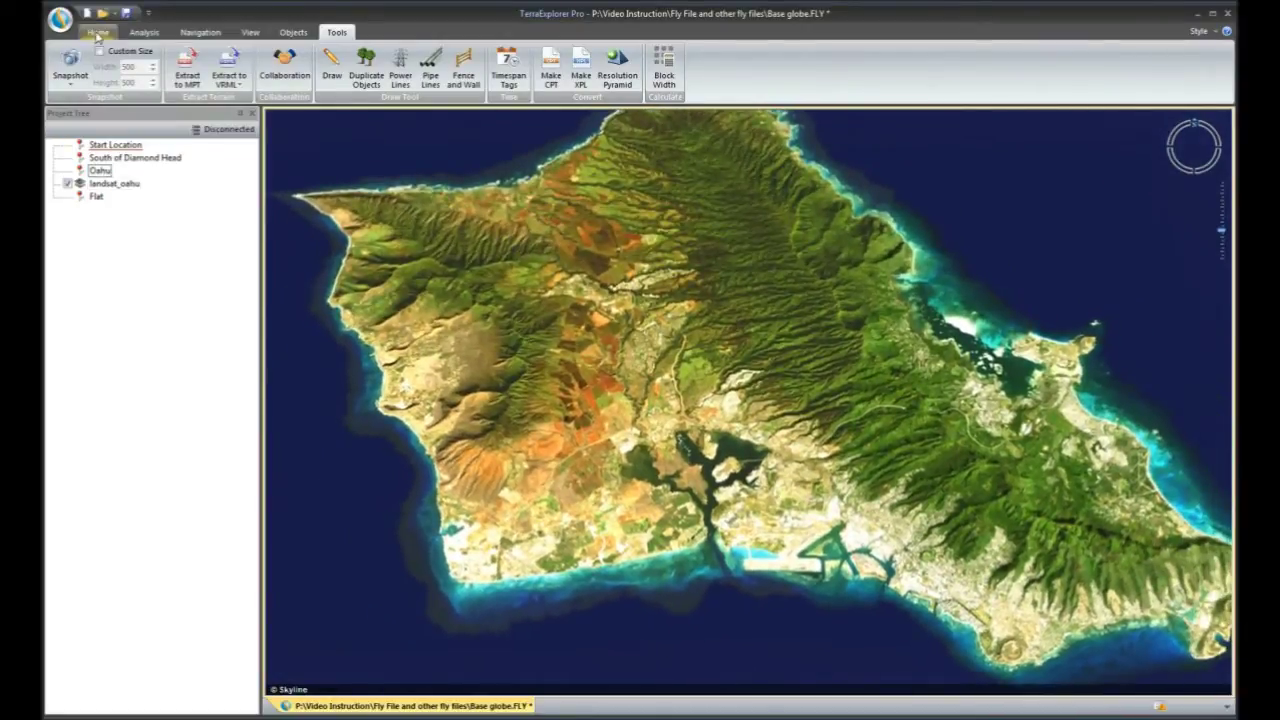
pyautogui.click(98, 32)
# Step: Load HighRes_Samples\4qfj240505.sid with the default WGS84 system and centre it near Diamond Head
pyautogui.click(114, 159)
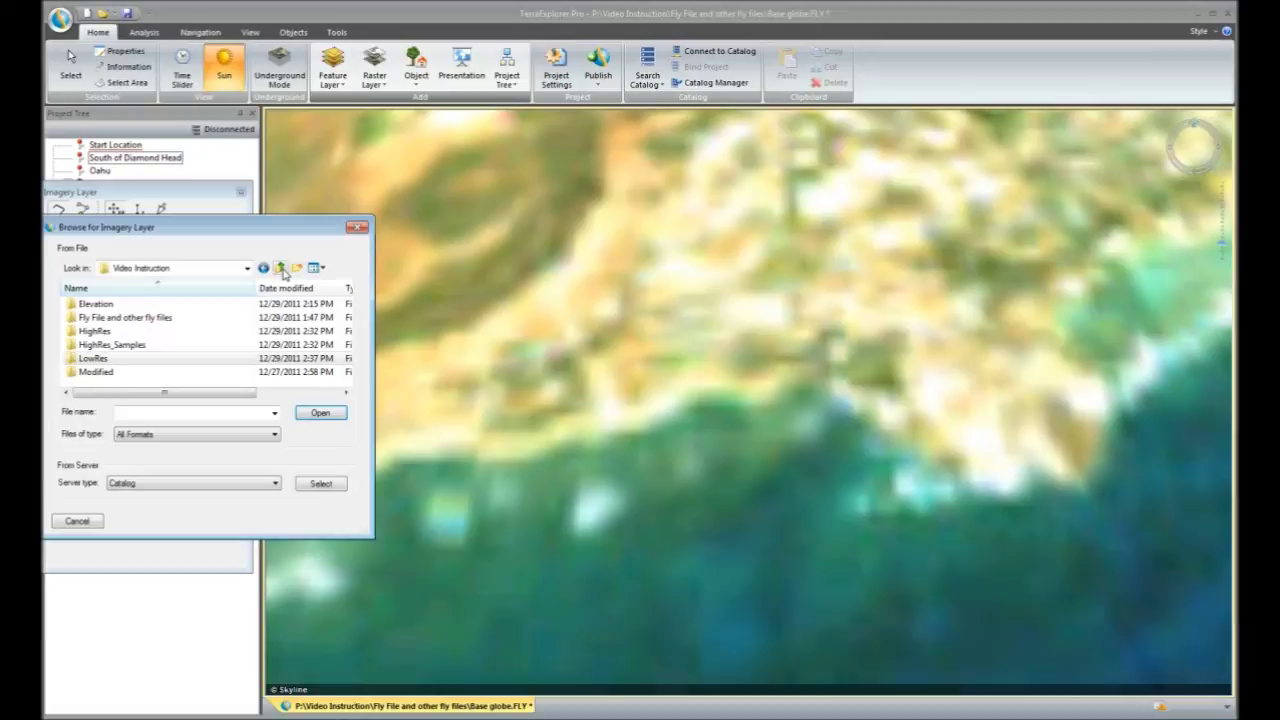
pyautogui.doubleClick(110, 345)
pyautogui.doubleClick(108, 318)
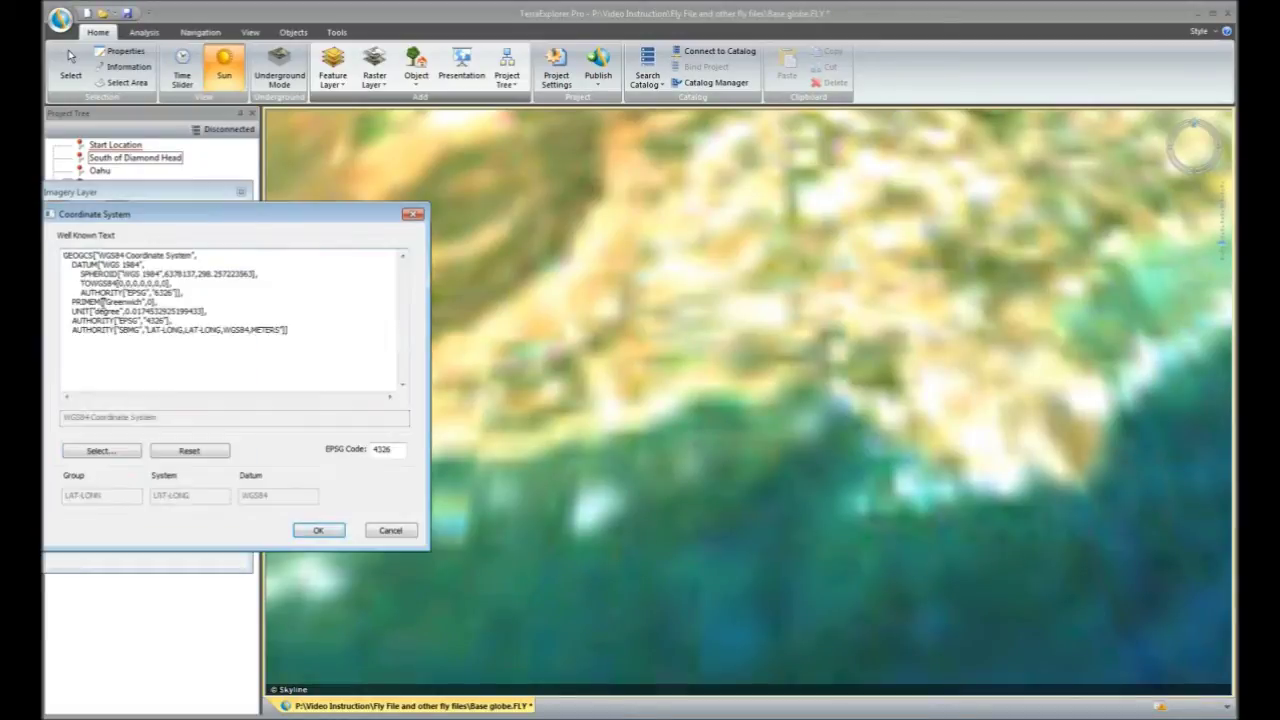
pyautogui.click(327, 535)
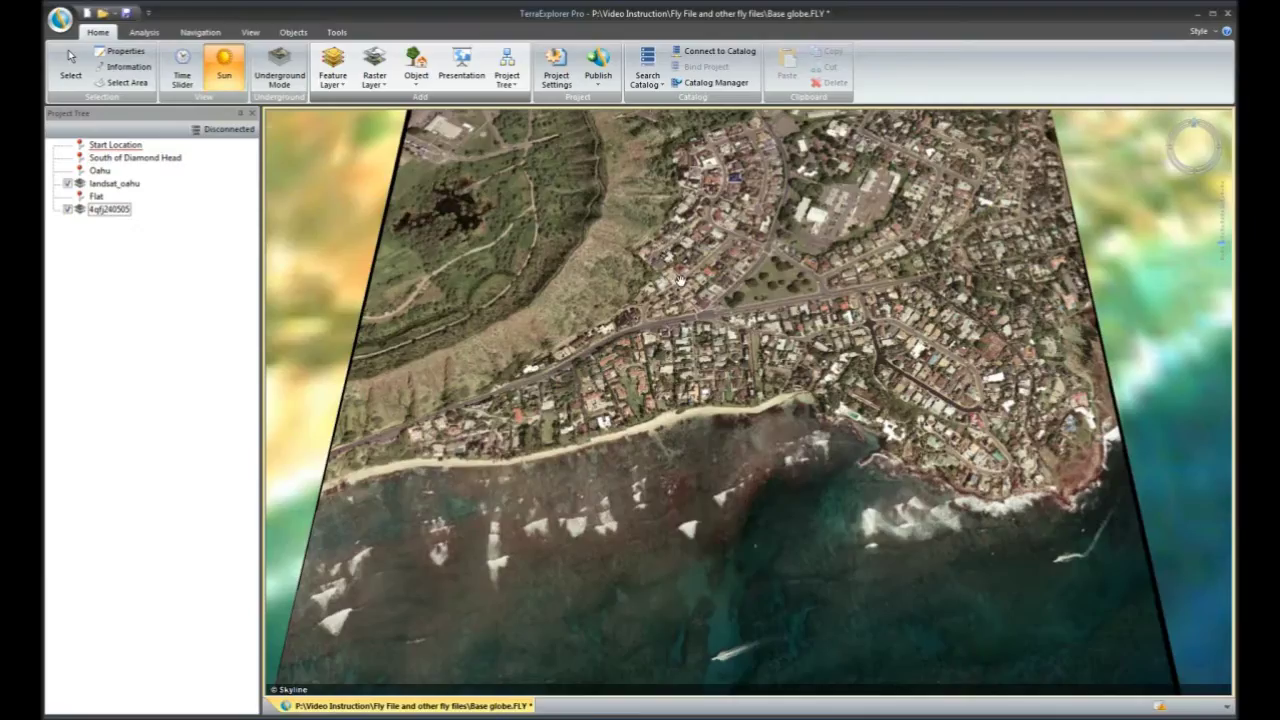
pyautogui.scroll(-5, 680, 281)
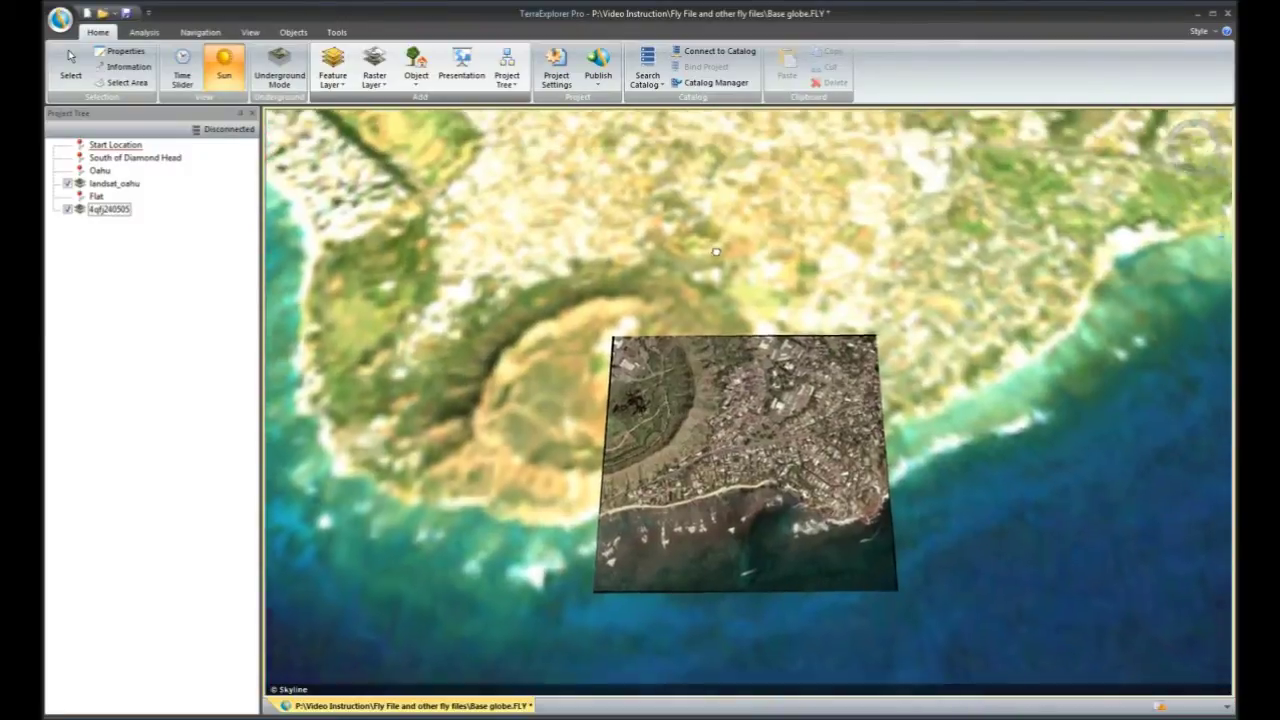
pyautogui.moveTo(716, 251); pyautogui.dragTo(699, 307)
# Step: Open the MrSID tile 4qfj240520.sid as a new imagery layer from file
pyautogui.click(376, 78)
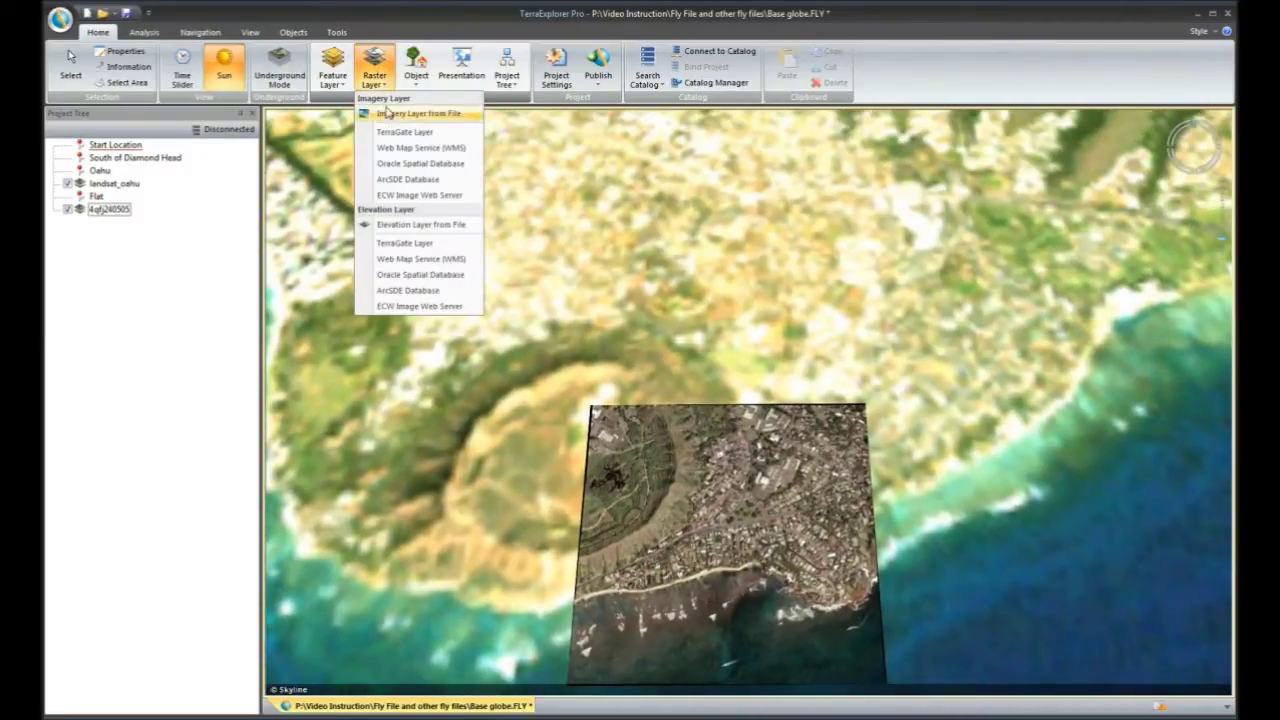
pyautogui.click(390, 115)
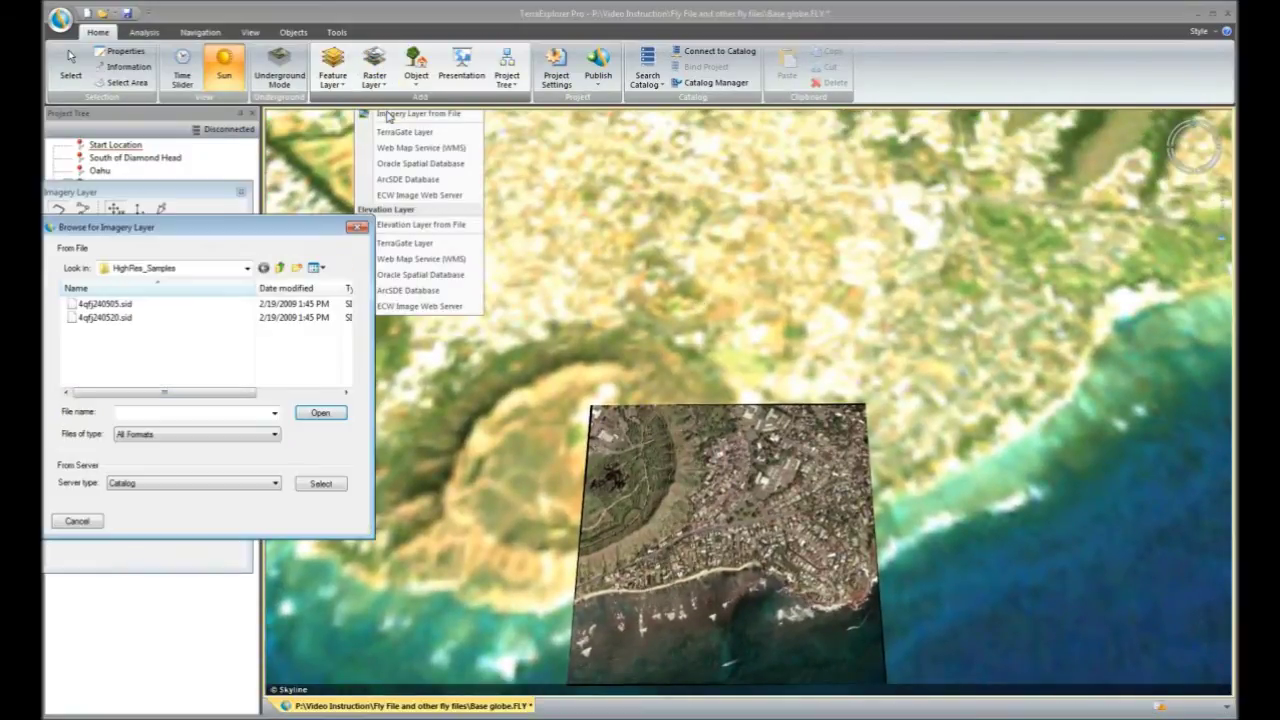
pyautogui.click(274, 434)
pyautogui.moveTo(271, 466); pyautogui.dragTo(272, 490)
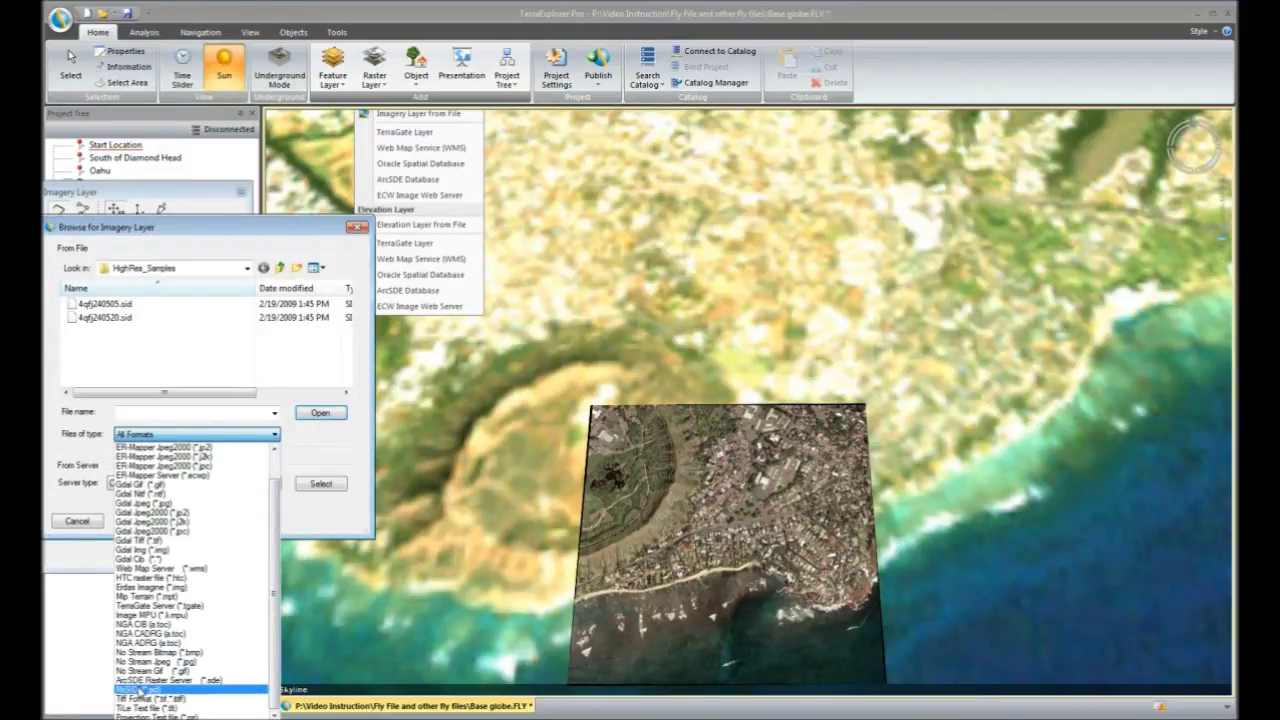
pyautogui.click(140, 691)
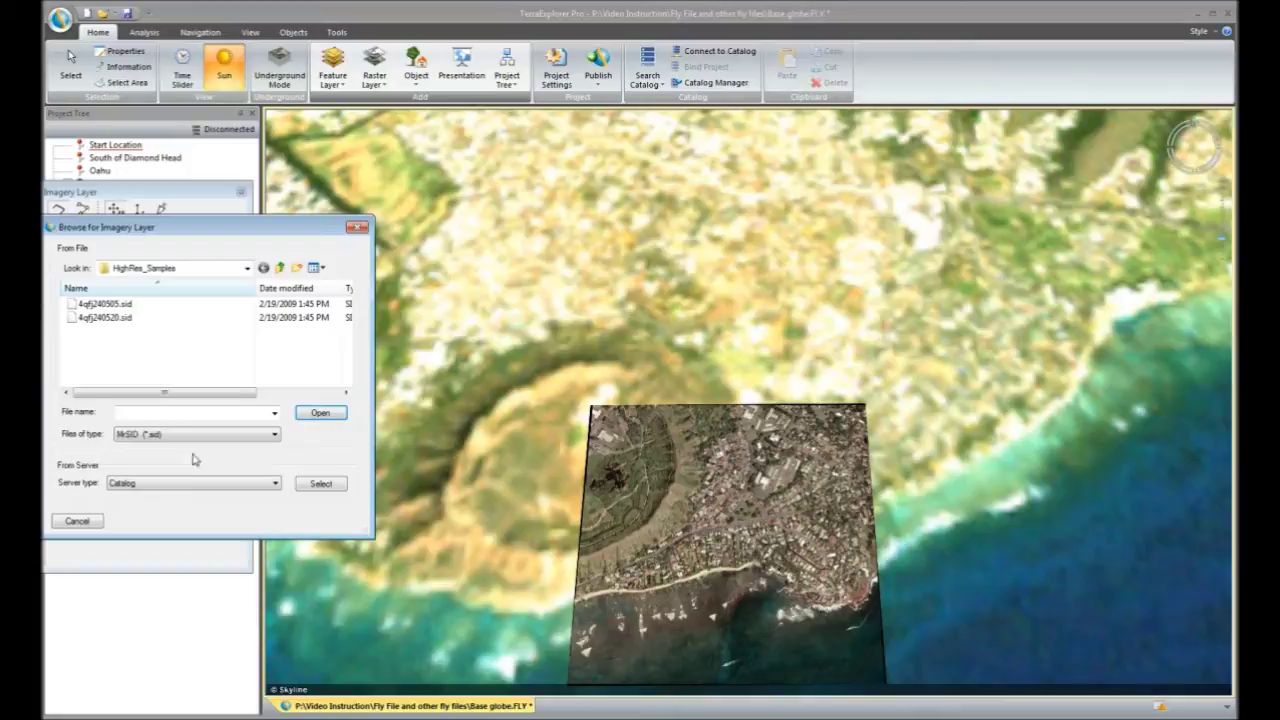
pyautogui.click(105, 317)
pyautogui.click(320, 412)
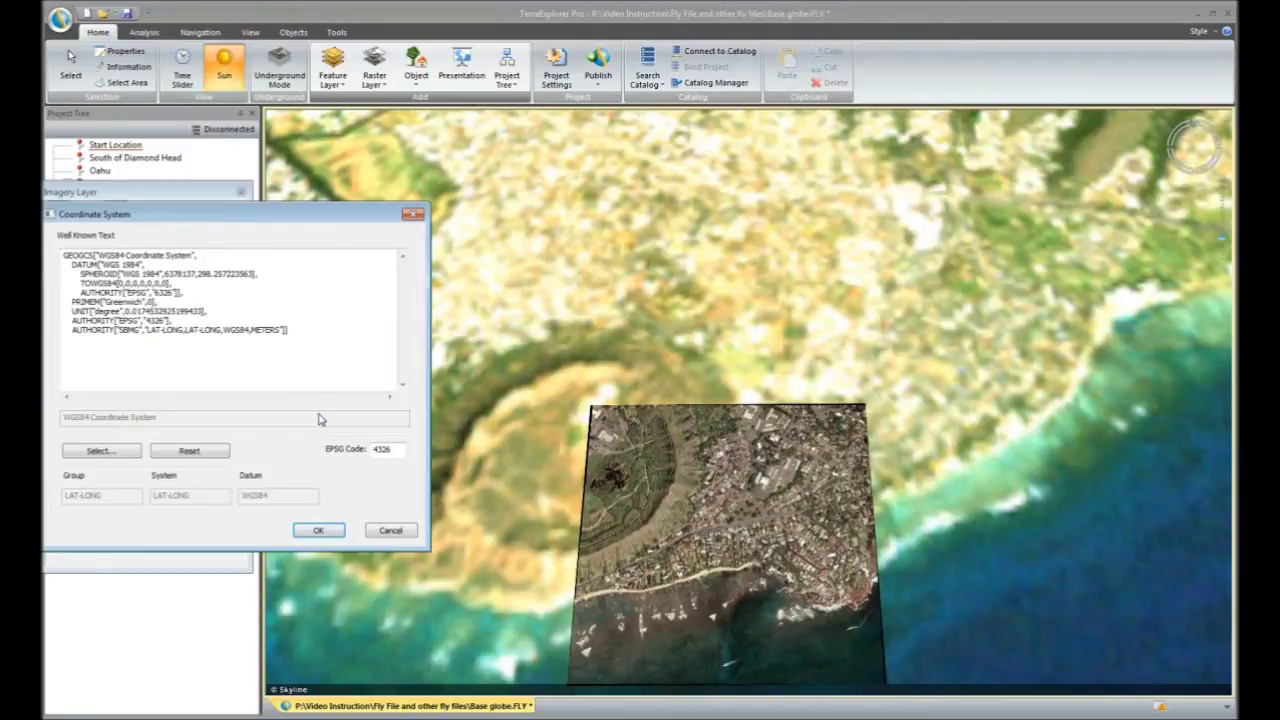
# Step: Clear the default WGS84 Well Known Text and bring up a file browser window
pyautogui.moveTo(254, 358); pyautogui.dragTo(62, 257)
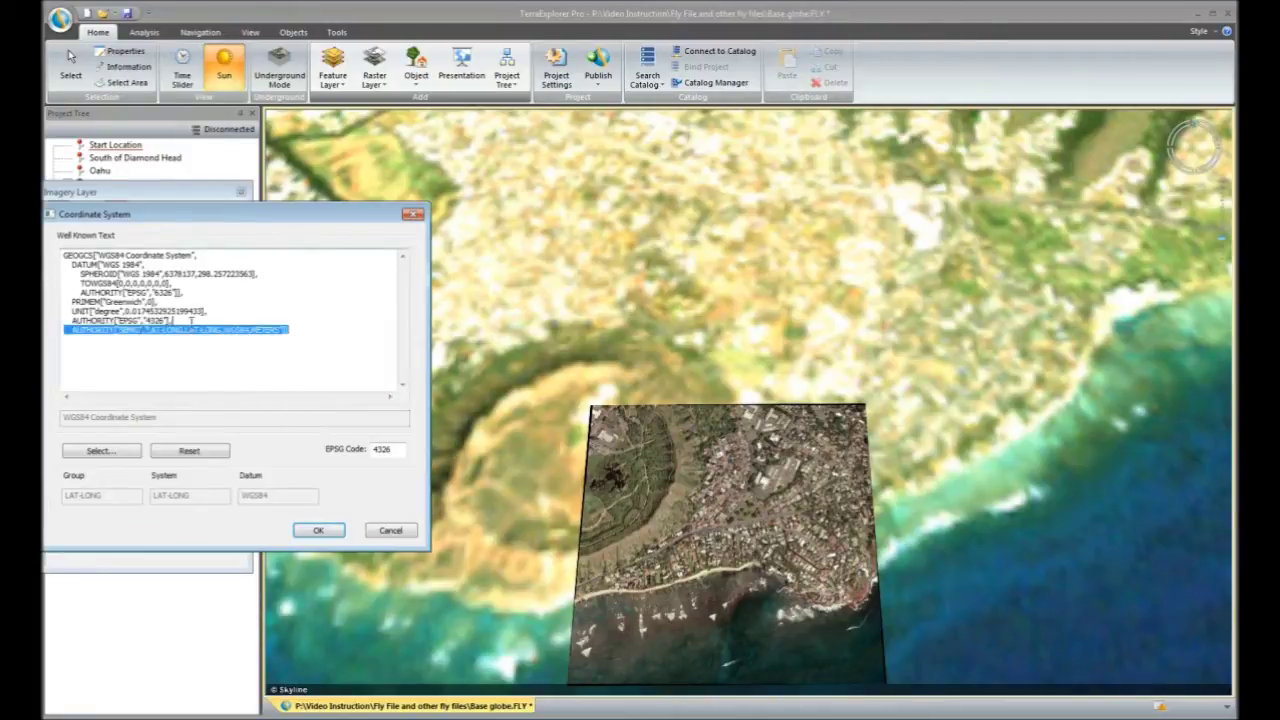
pyautogui.hotkey('ctrl', 'c')
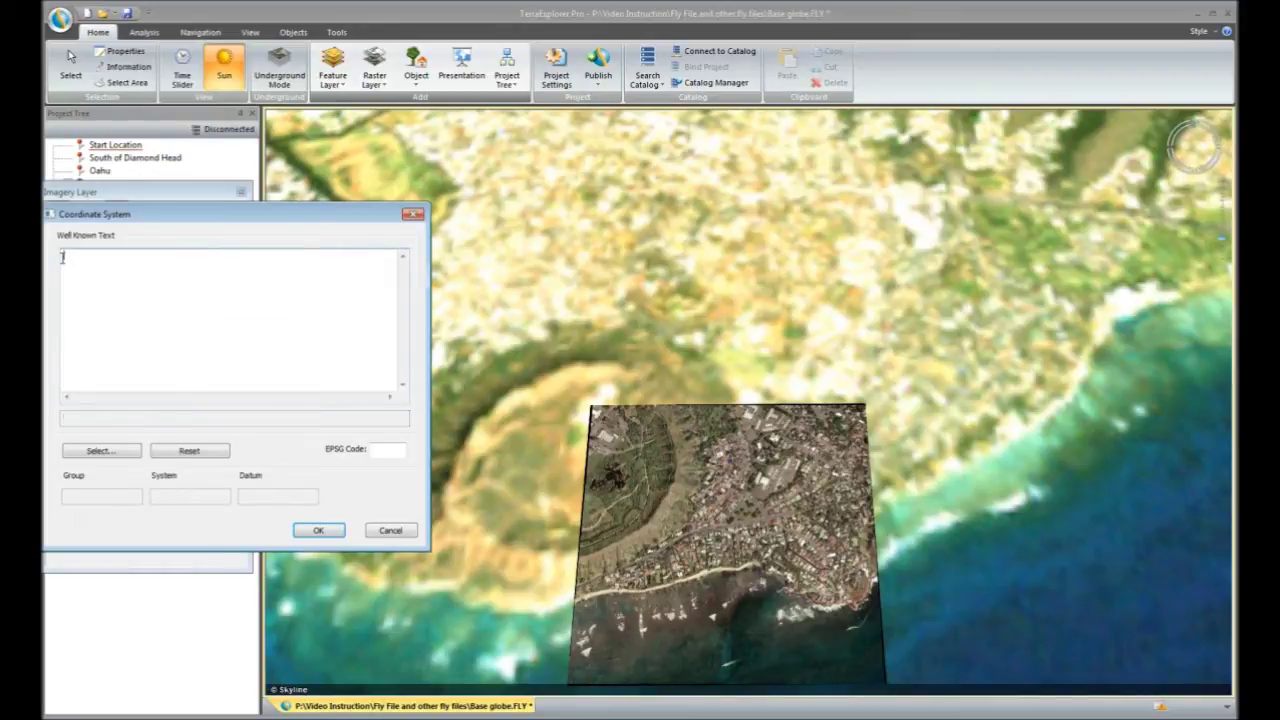
pyautogui.press('super+e')
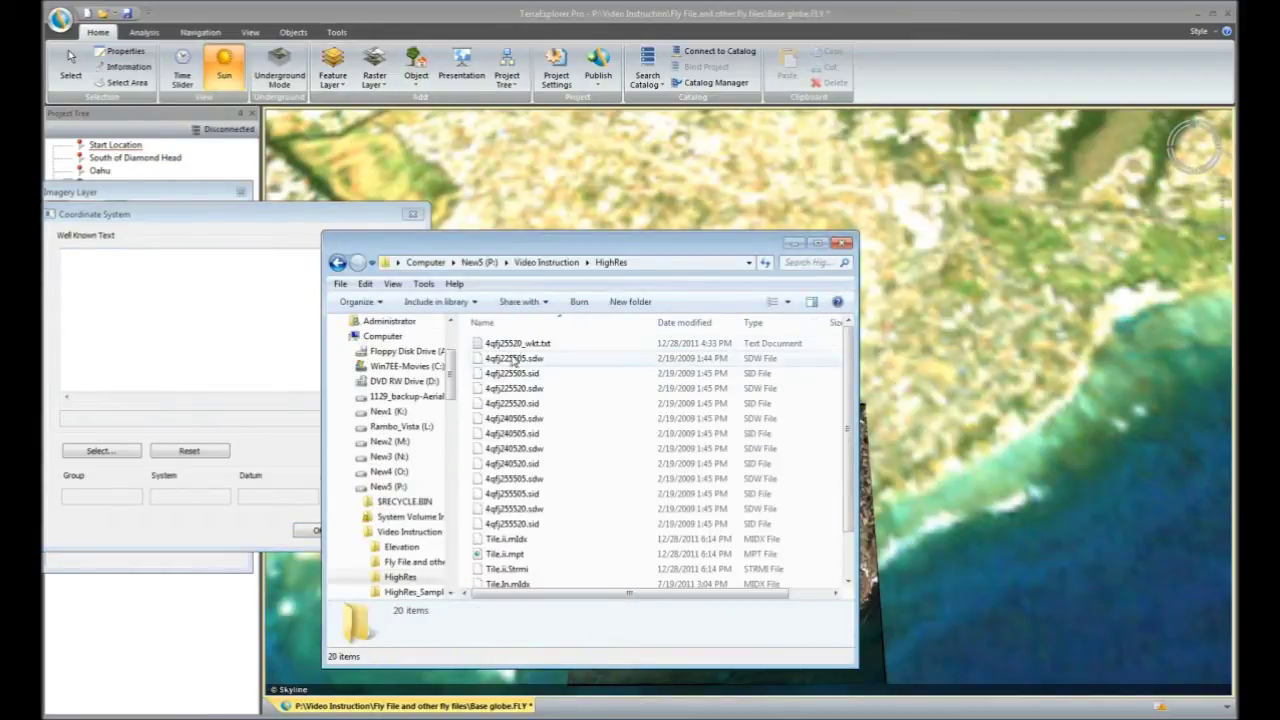
# Step: Paste the UTM Zone 04N definition from the _wkt.txt file as the tile's coordinate system
pyautogui.doubleClick(514, 344)
pyautogui.moveTo(514, 344); pyautogui.dragTo(232, 153)
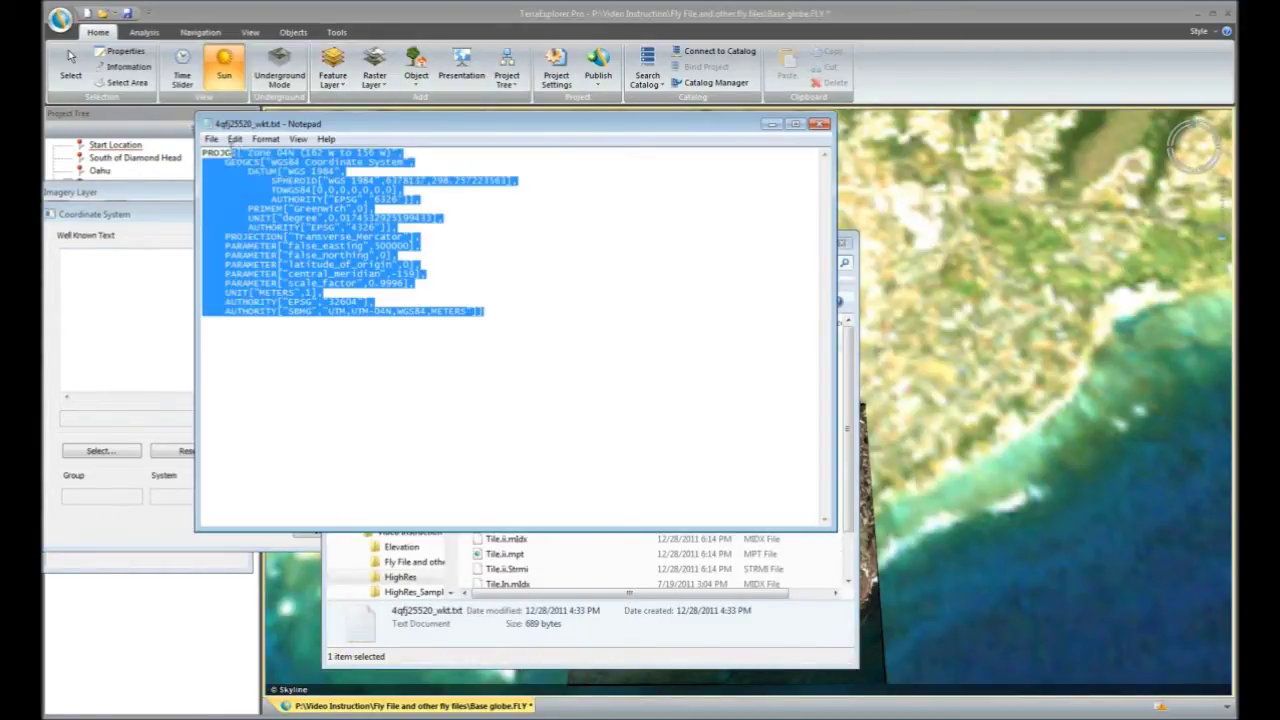
pyautogui.rightClick(270, 195)
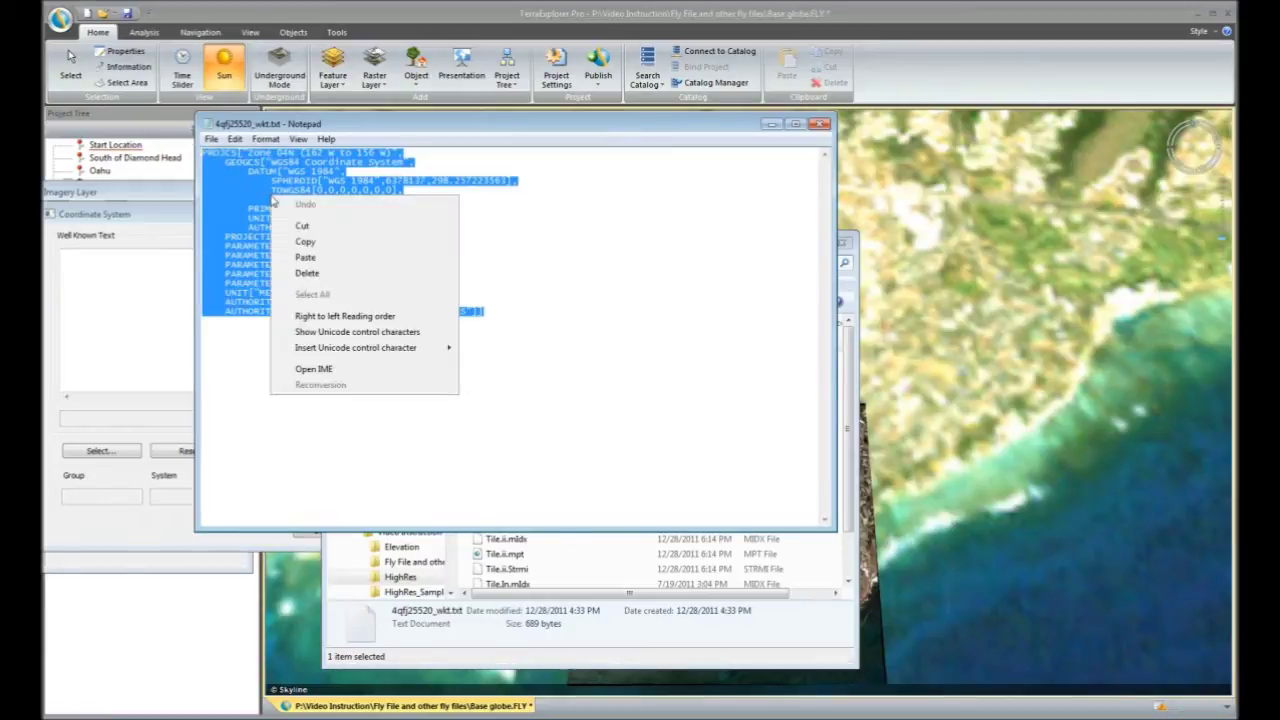
pyautogui.click(304, 242)
pyautogui.click(824, 126)
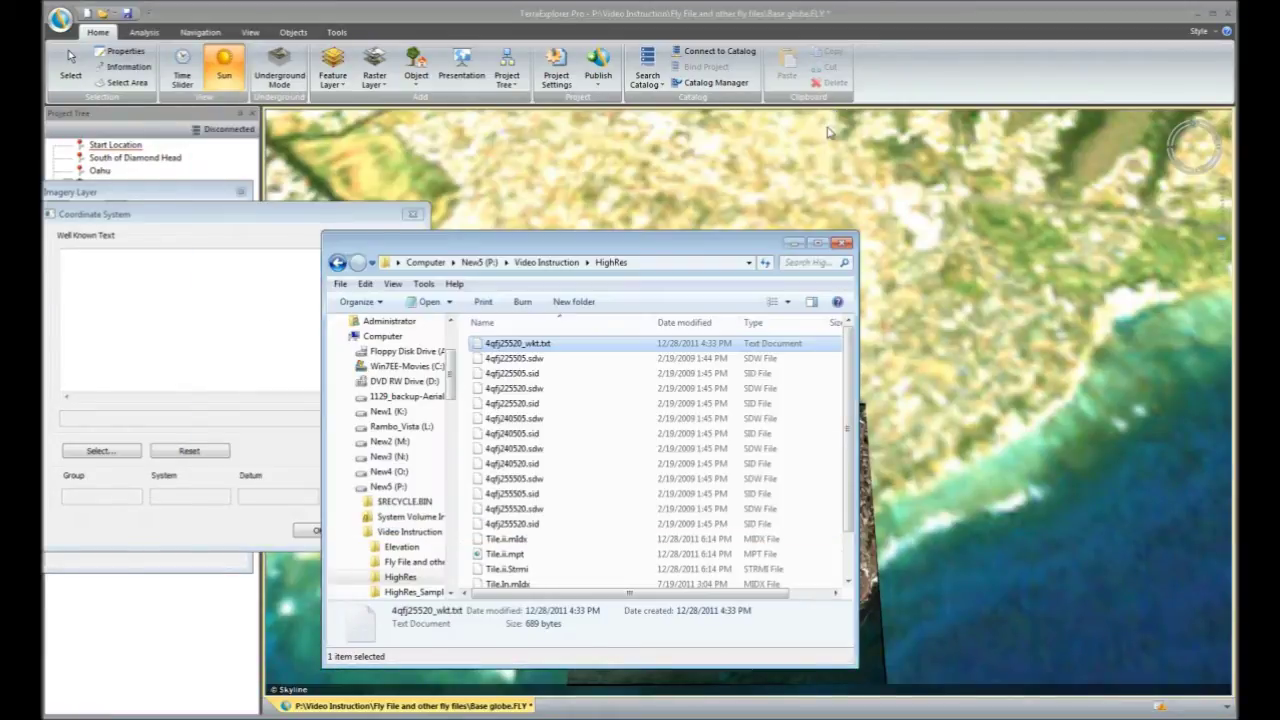
pyautogui.click(843, 244)
pyautogui.rightClick(303, 293)
pyautogui.click(329, 361)
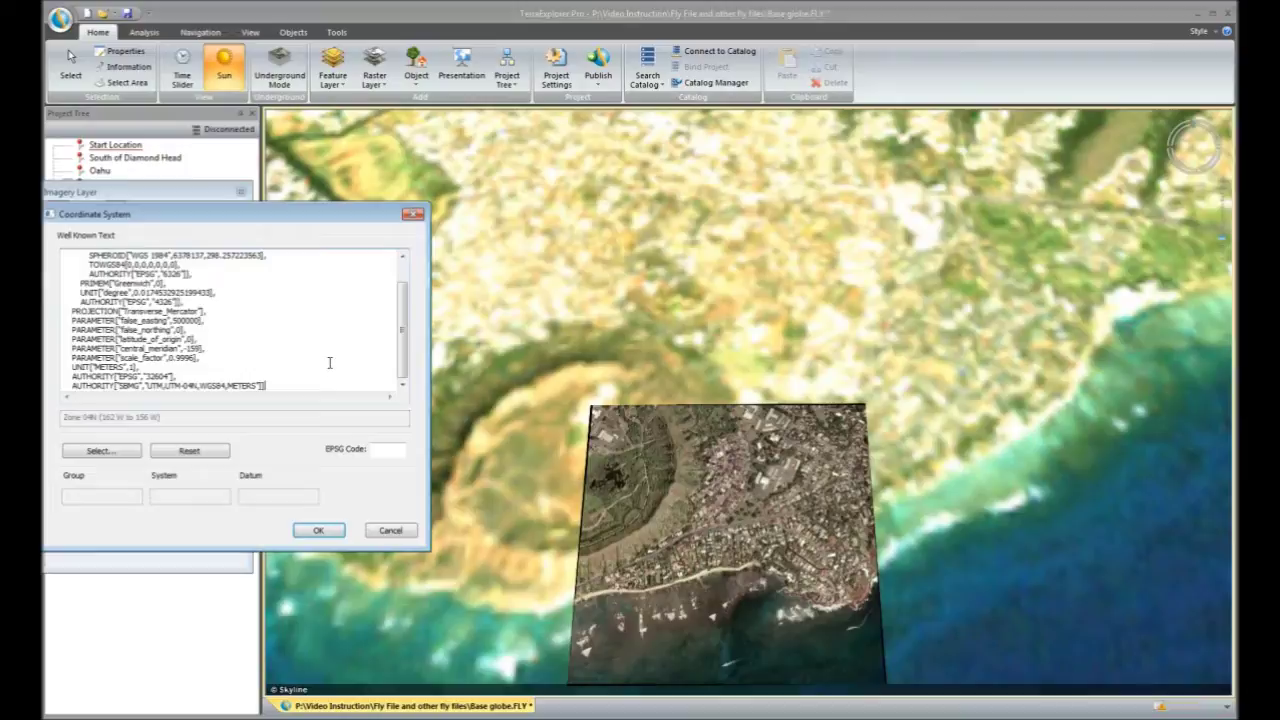
pyautogui.click(318, 531)
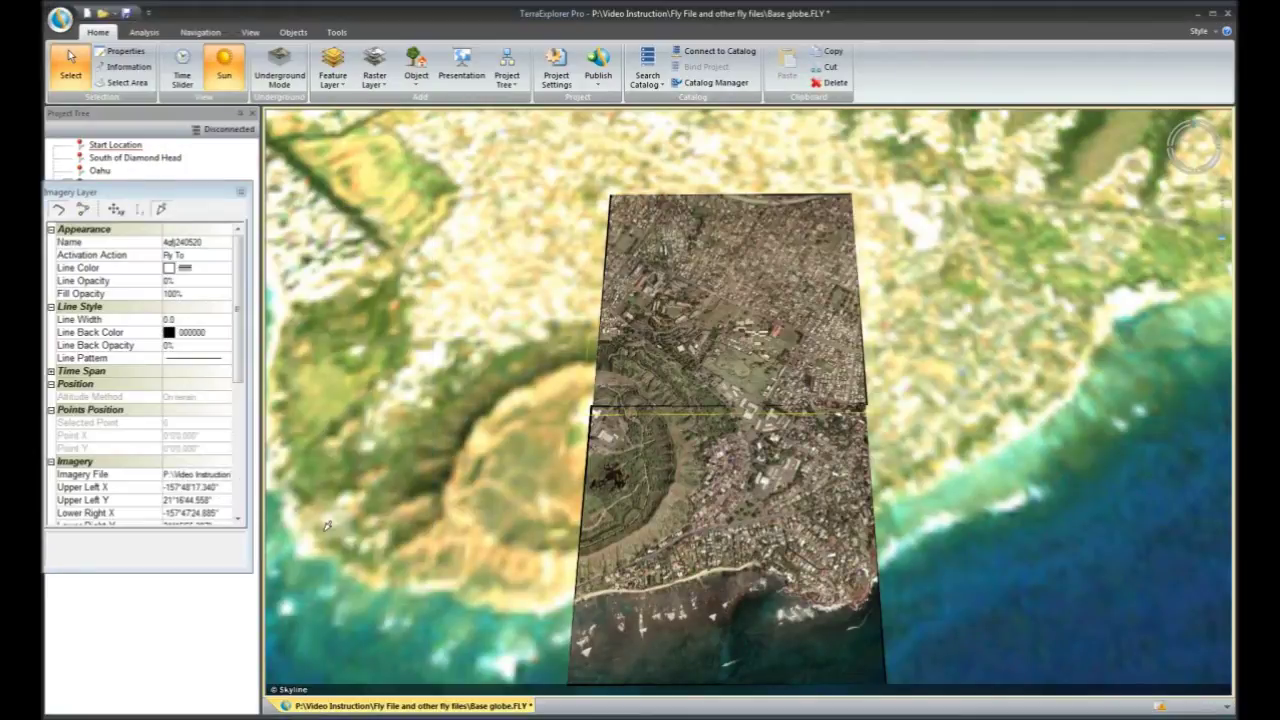
# Step: Drag the 4qfj240505 tile's upper-left, upper-right and lower-left corner points onto the coastline
pyautogui.click(241, 193)
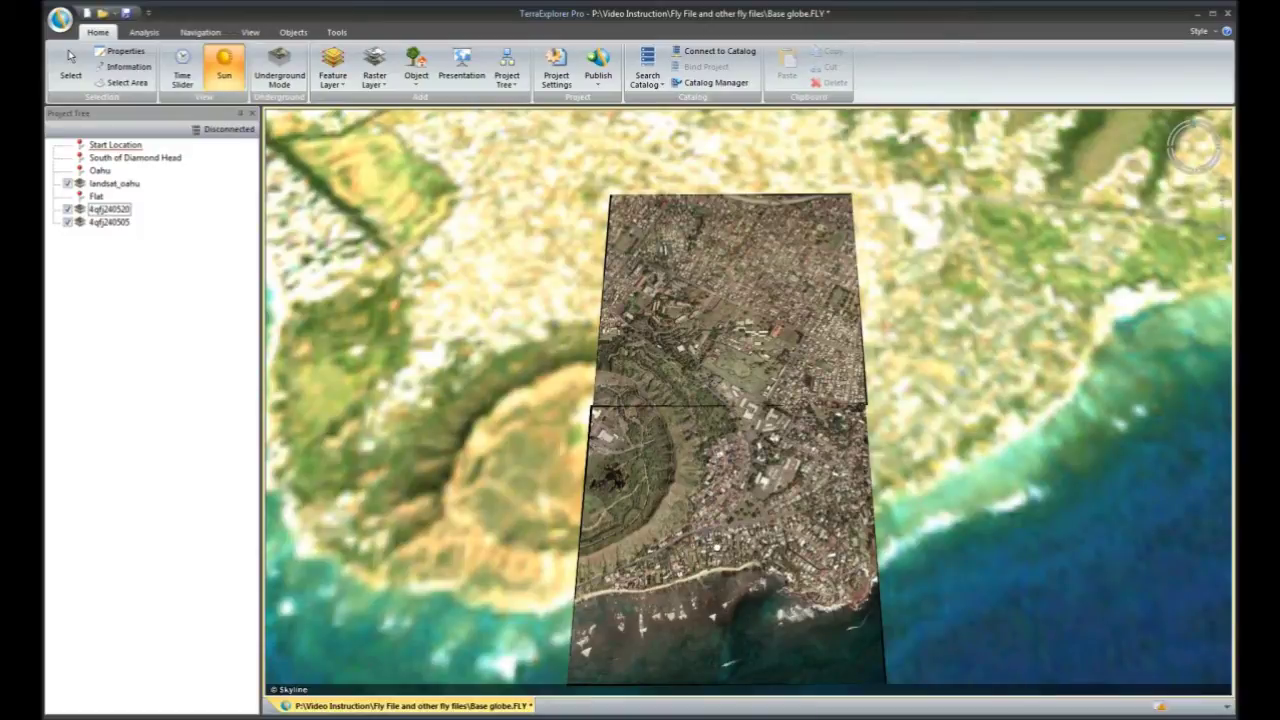
pyautogui.scroll(5, 716, 544)
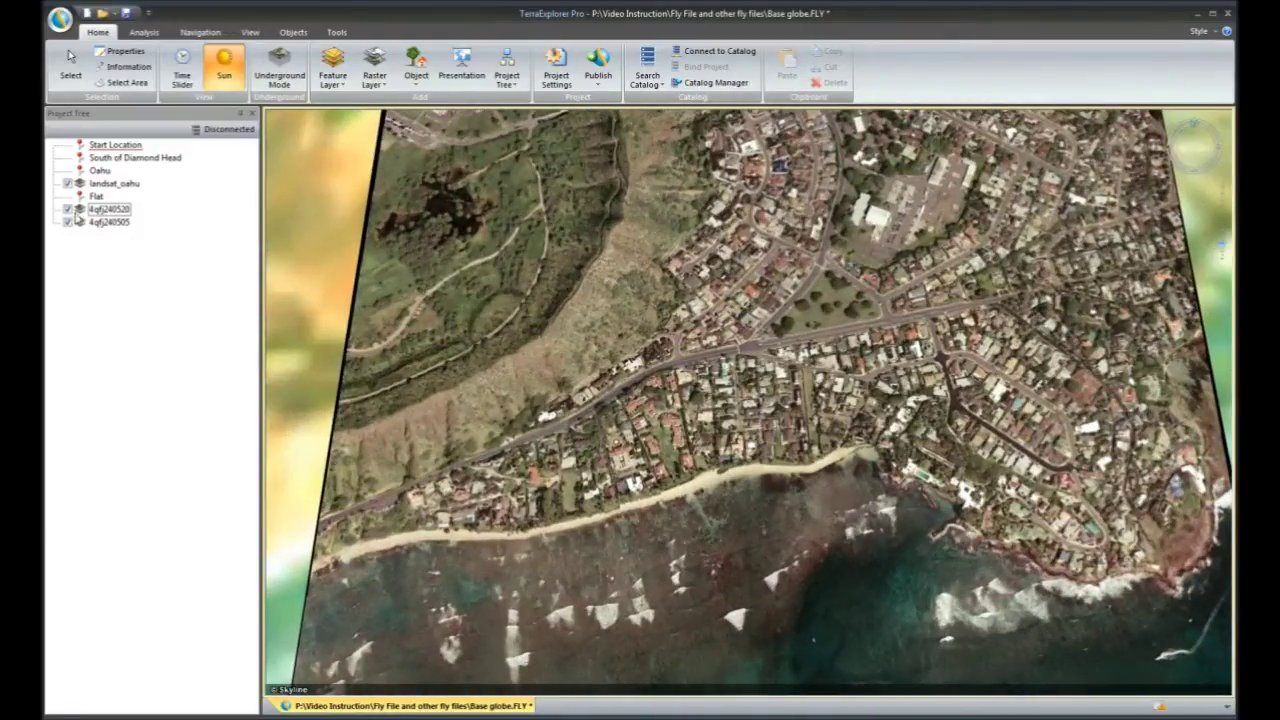
pyautogui.rightClick(88, 220)
pyautogui.click(157, 464)
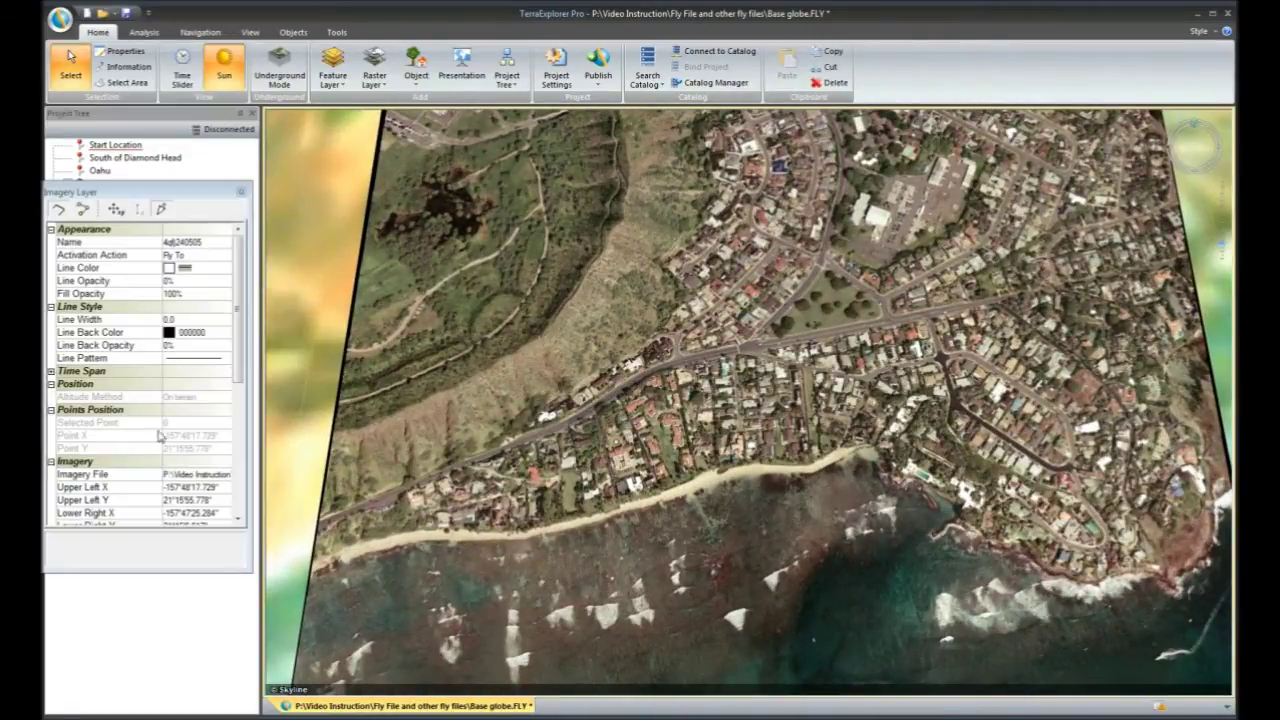
pyautogui.click(88, 209)
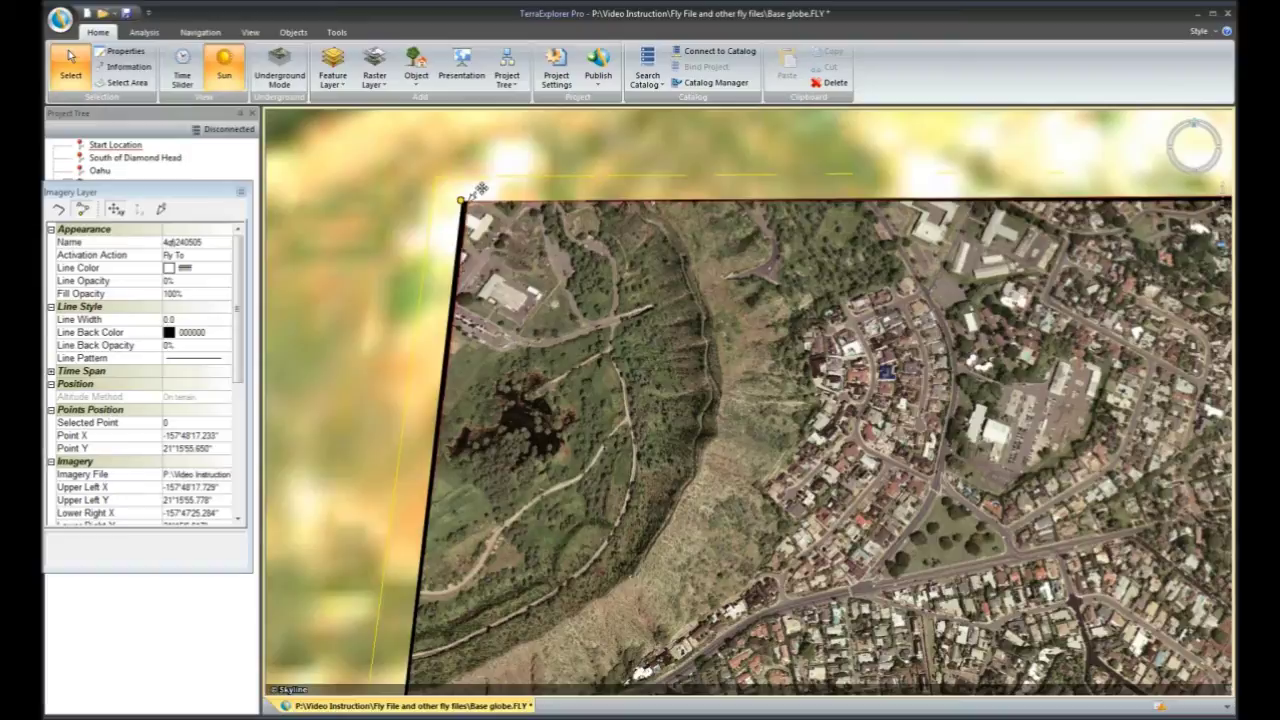
pyautogui.moveTo(470, 188); pyautogui.dragTo(454, 206)
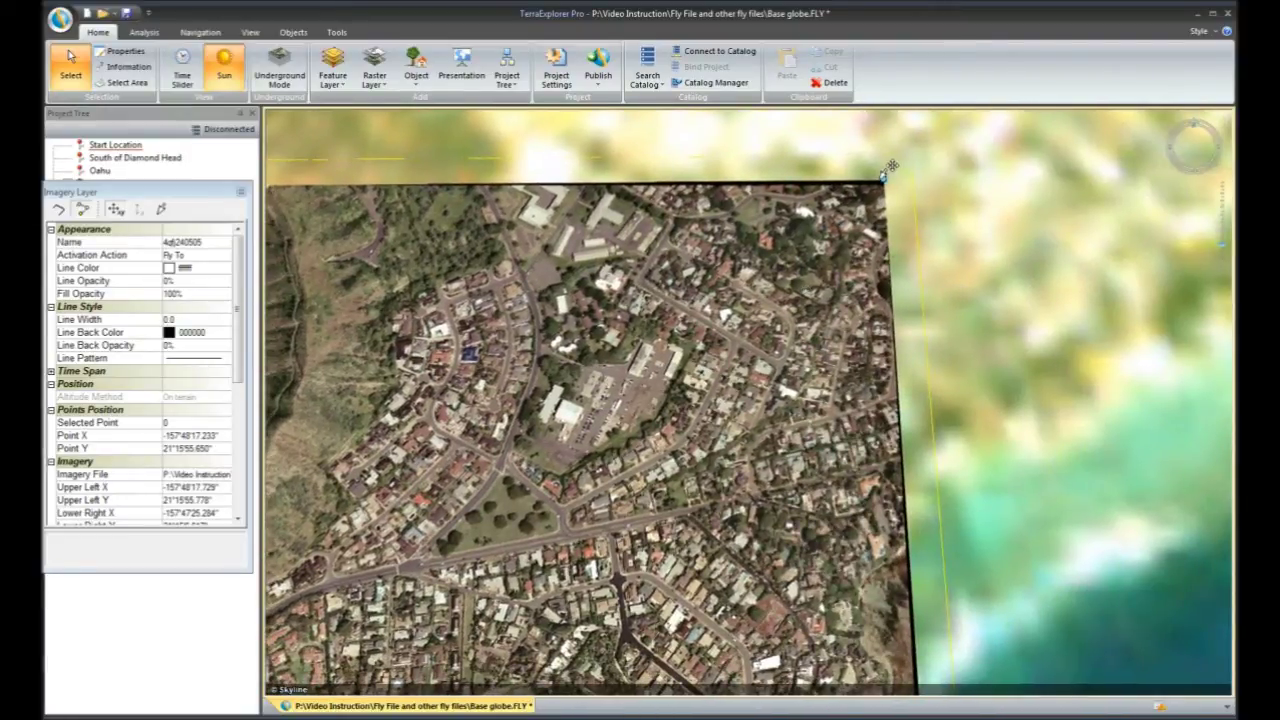
pyautogui.moveTo(895, 165); pyautogui.dragTo(893, 172)
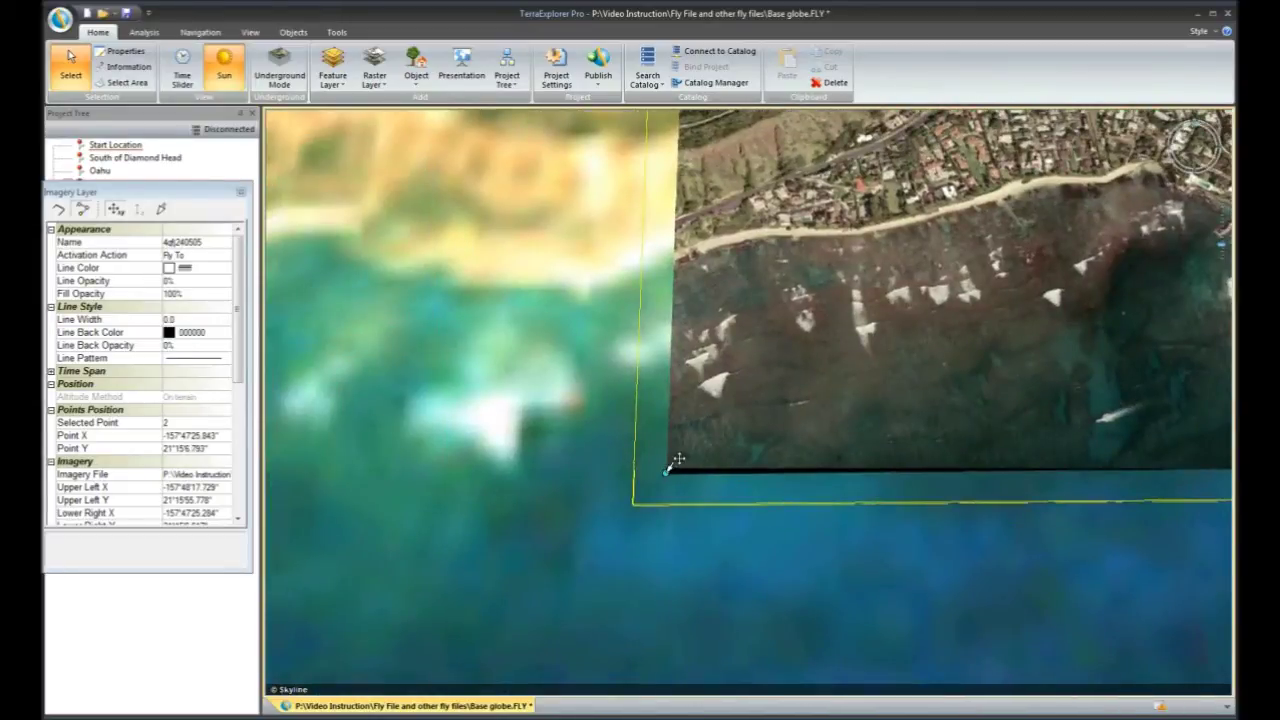
pyautogui.moveTo(677, 459); pyautogui.dragTo(679, 453)
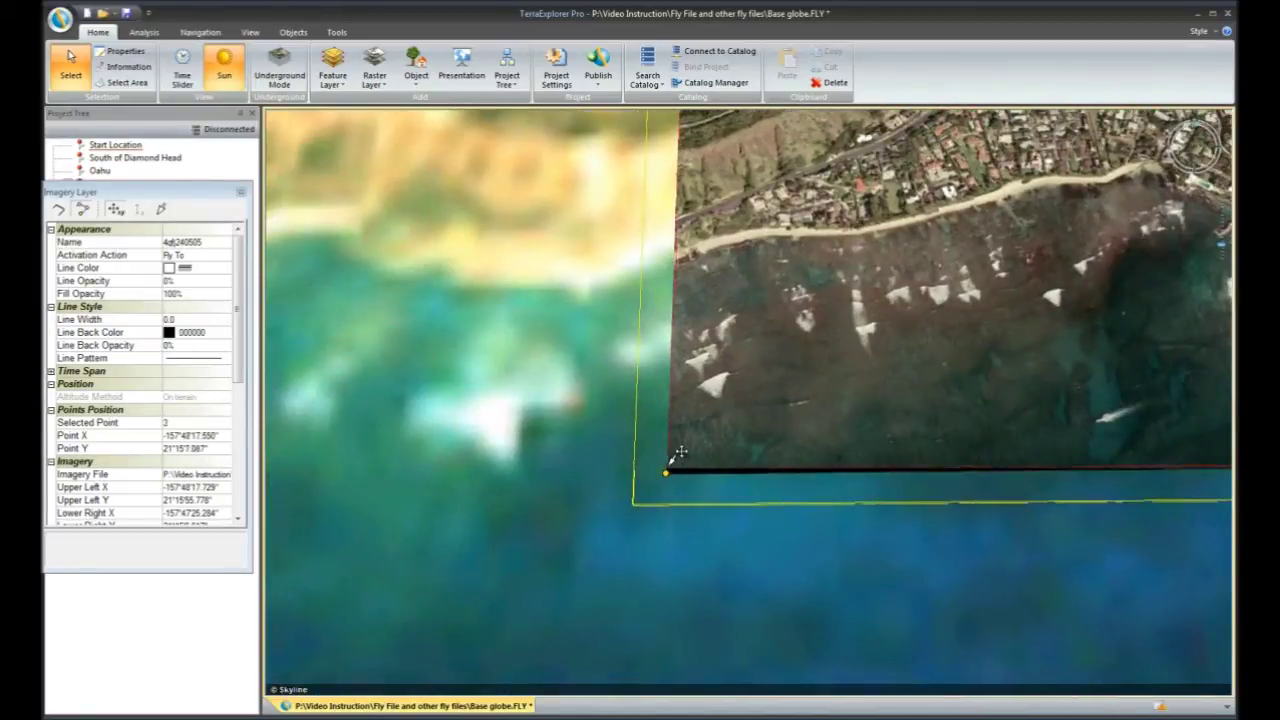
# Step: Finish corner editing, hide 4qfj240505 and show 4qfj240520 instead
pyautogui.click(240, 192)
pyautogui.doubleClick(112, 222)
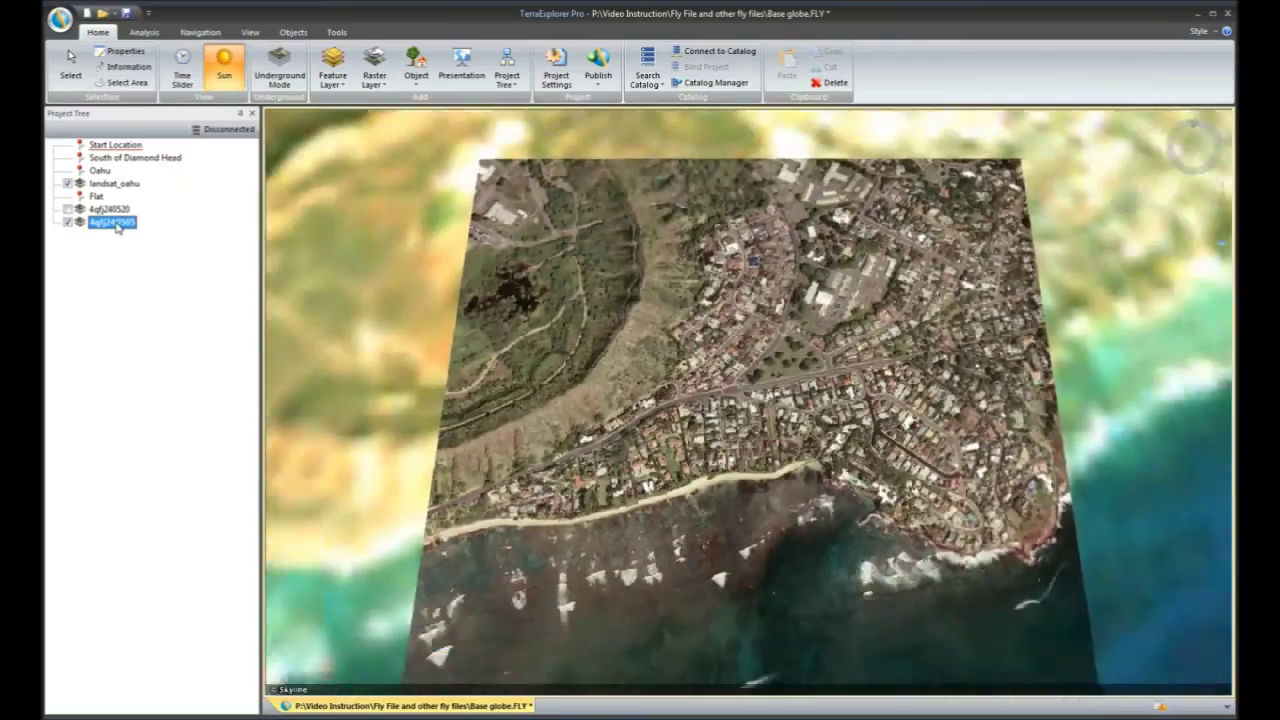
pyautogui.click(67, 222)
pyautogui.click(67, 209)
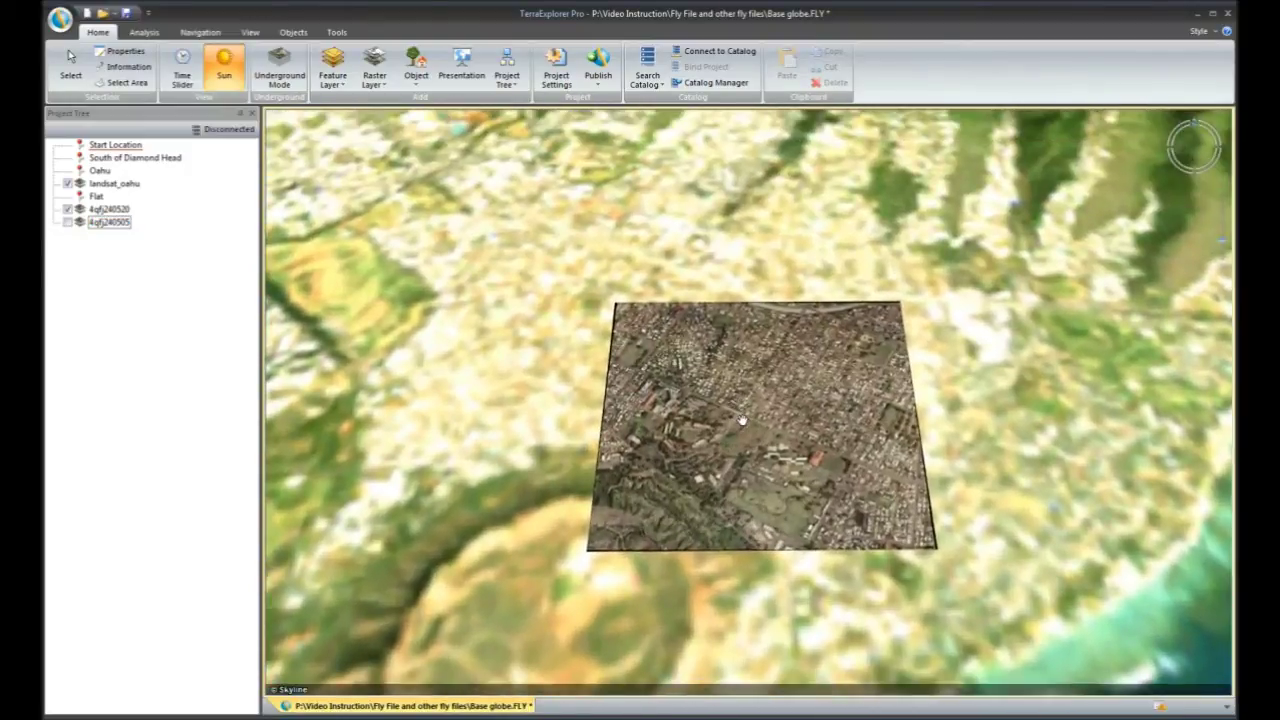
pyautogui.scroll(2, 741, 420)
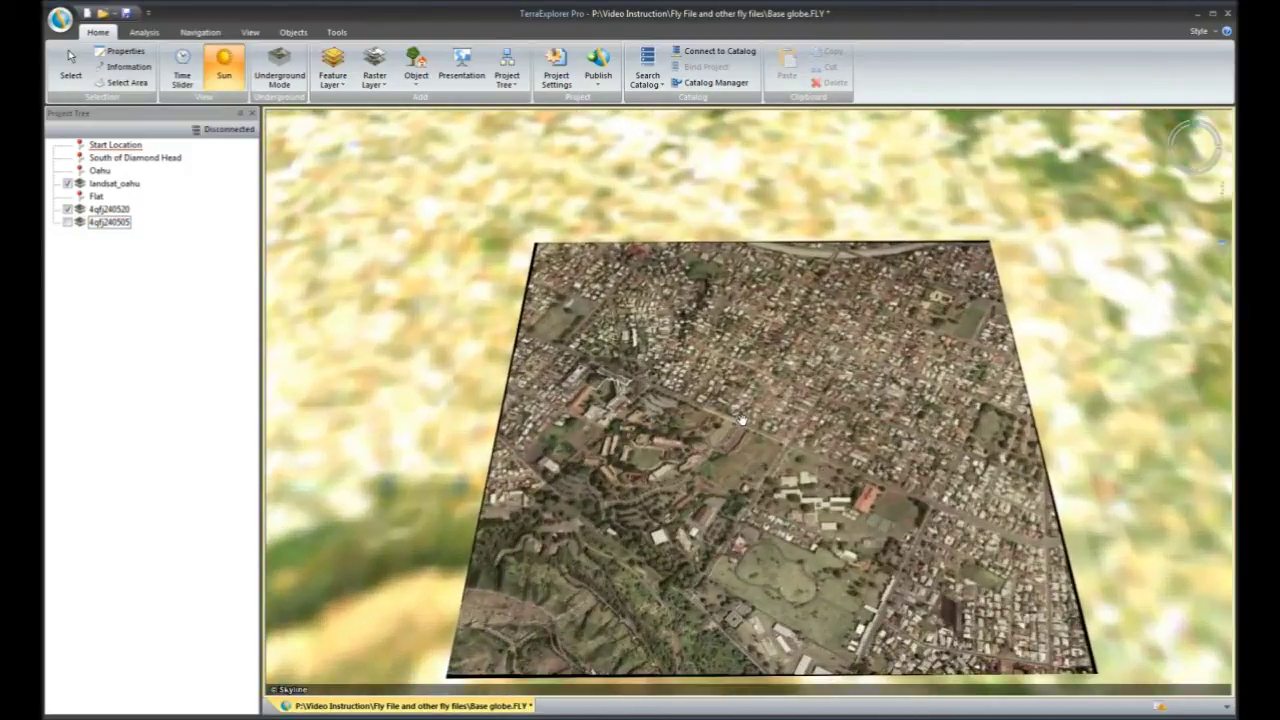
# Step: Set Remove Null Value to Yes on 4qfj240520, then view both tiles obliquely
pyautogui.rightClick(118, 210)
pyautogui.click(172, 455)
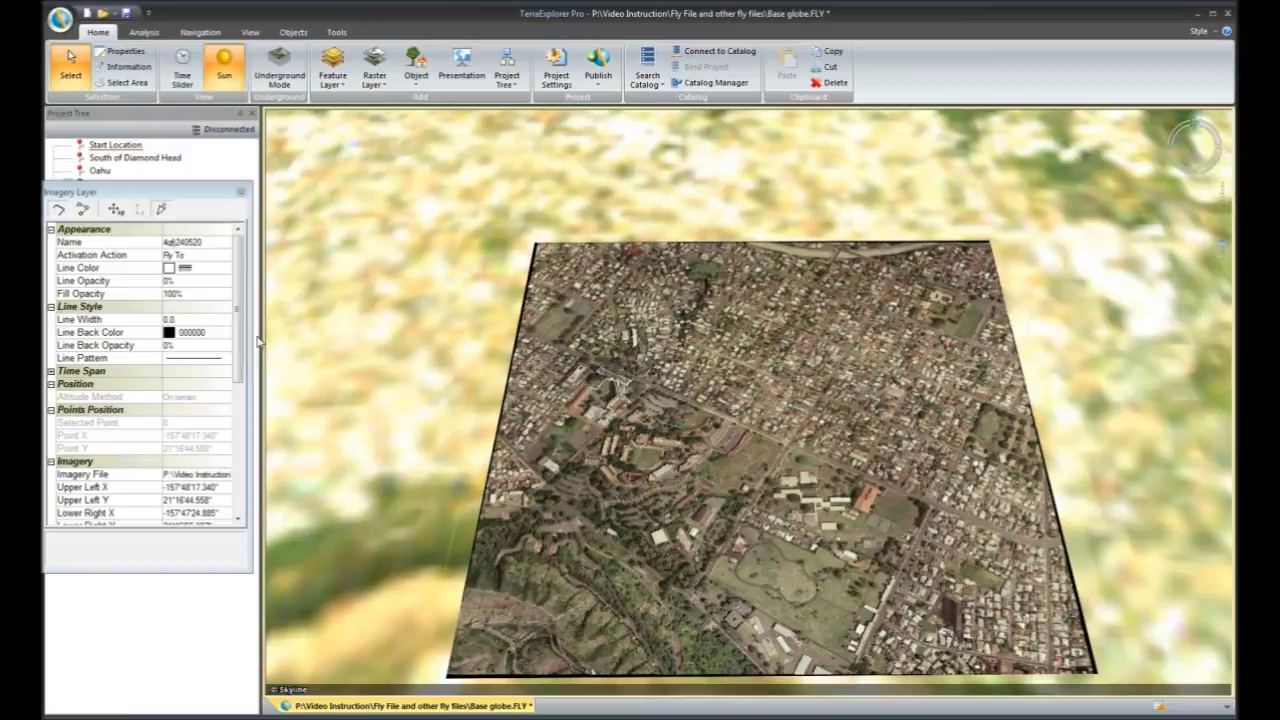
pyautogui.scroll(-2, 255, 360)
pyautogui.scroll(-2, 251, 390)
pyautogui.scroll(-2, 248, 416)
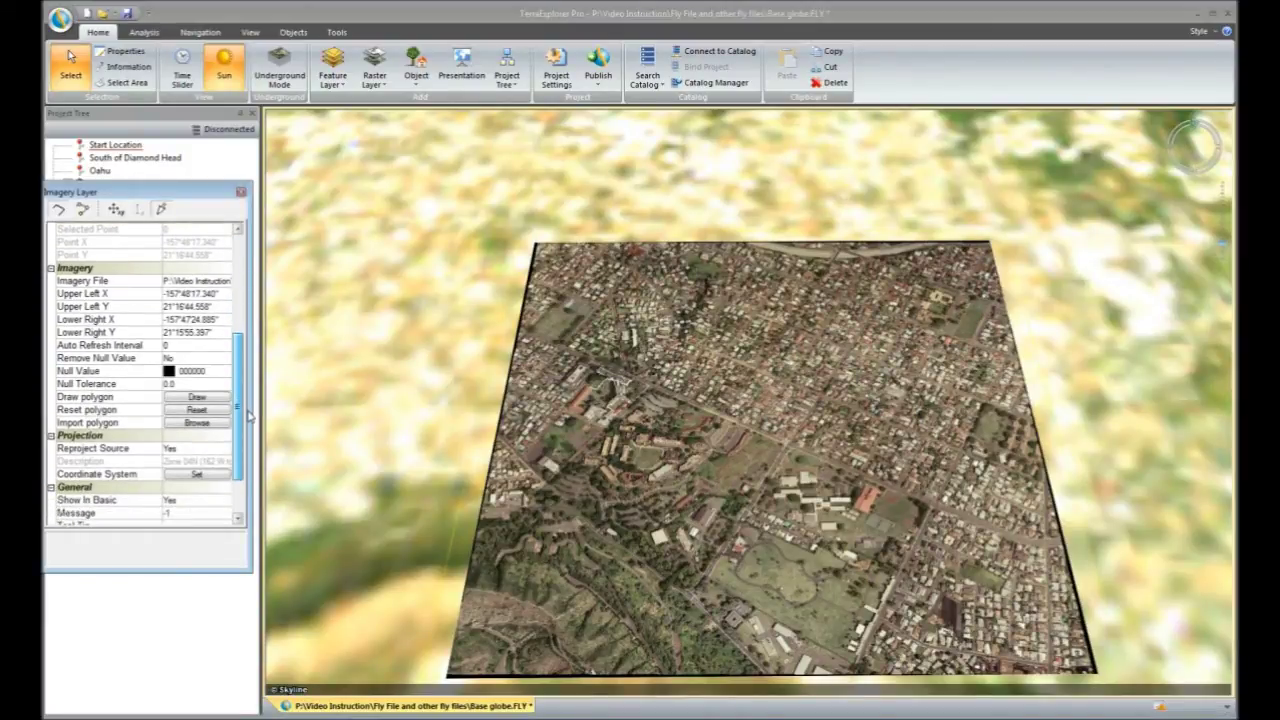
pyautogui.click(185, 362)
pyautogui.click(226, 358)
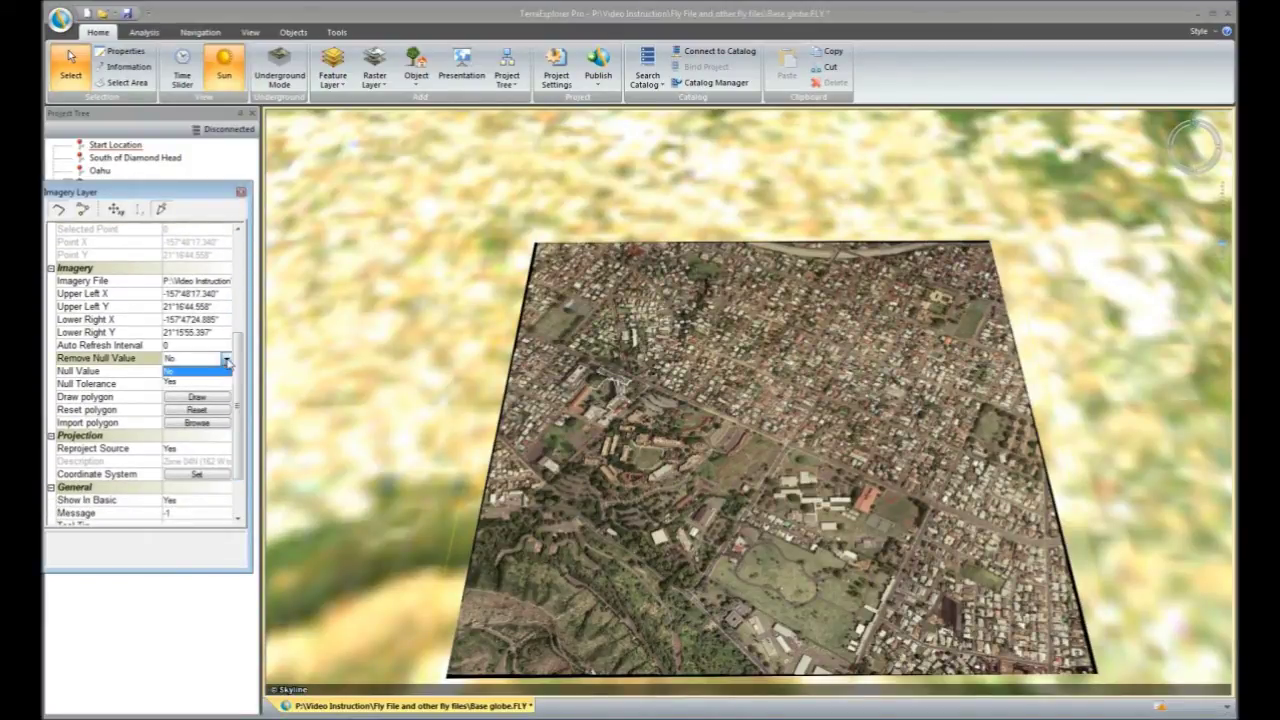
pyautogui.click(219, 384)
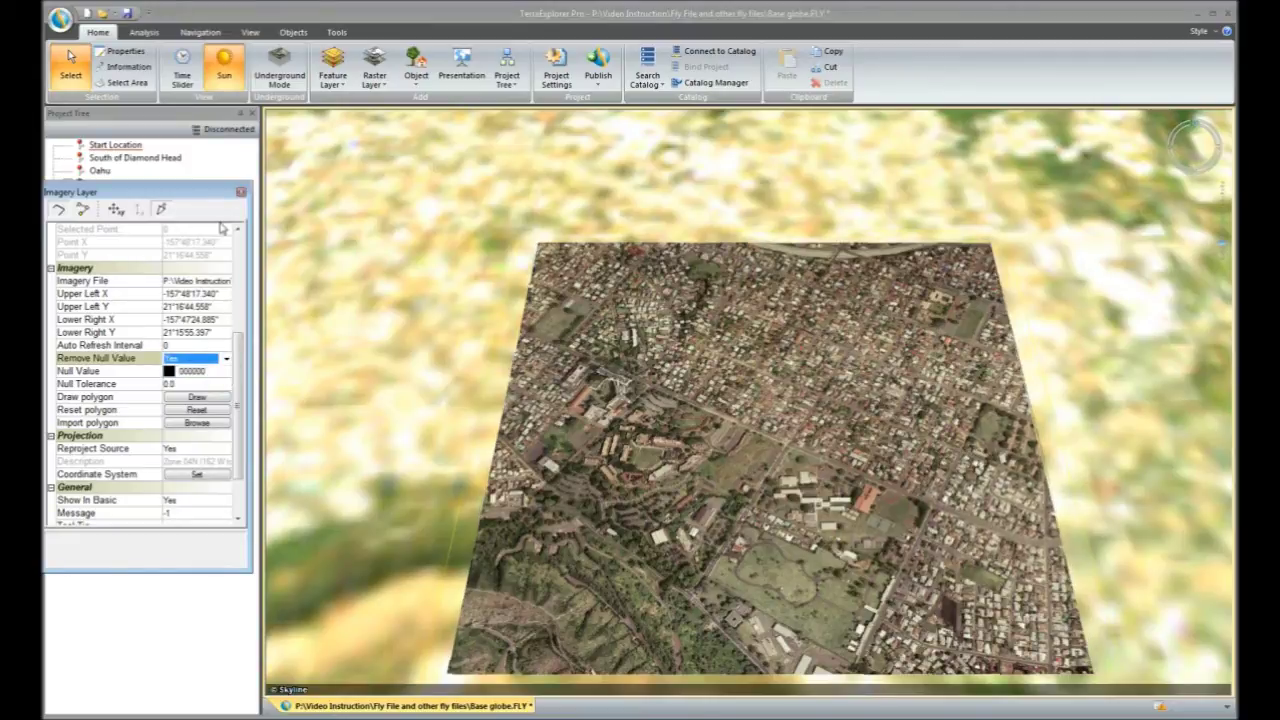
pyautogui.click(240, 193)
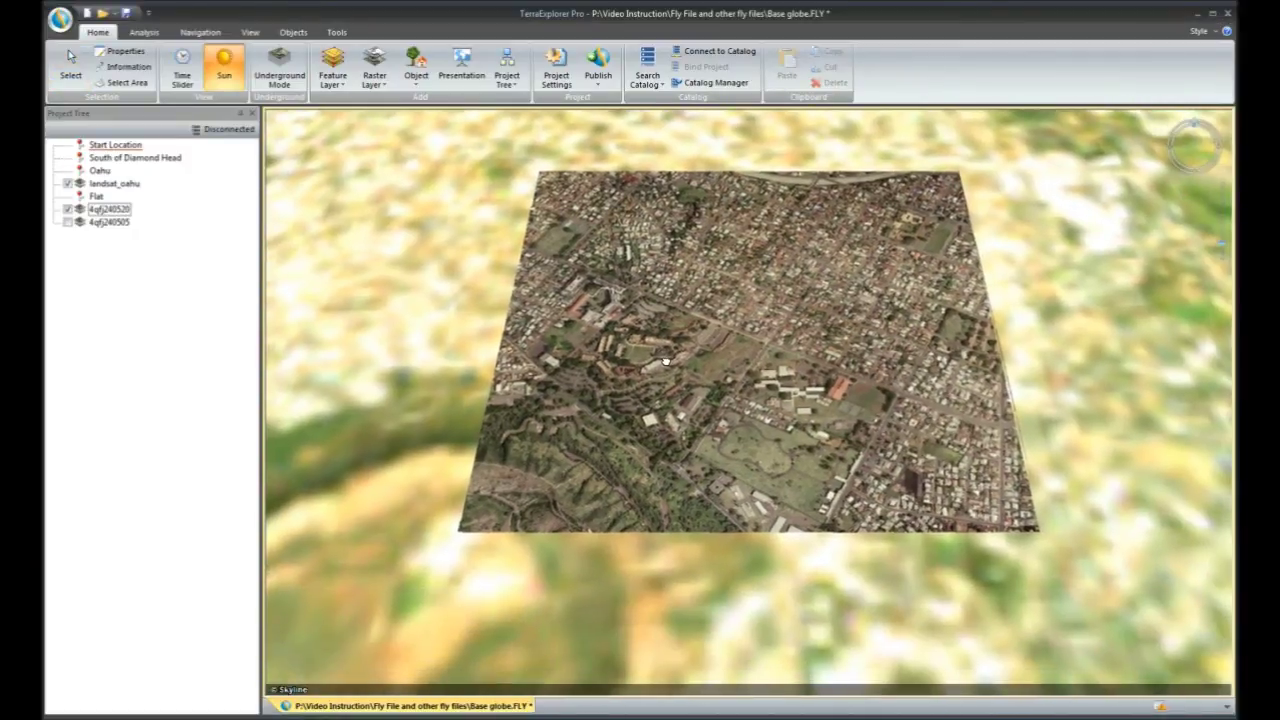
pyautogui.doubleClick(95, 222)
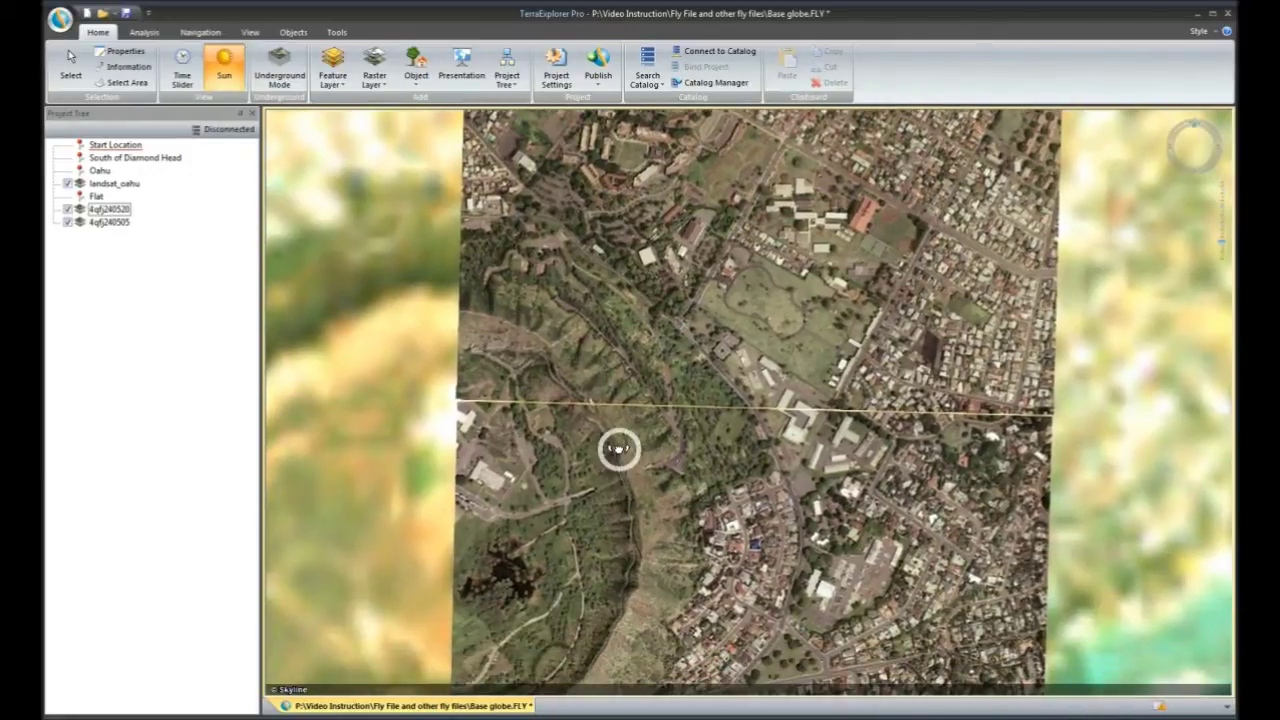
pyautogui.moveTo(614, 450)
pyautogui.mouseDown(button='middle')
pyautogui.moveTo(604, 645)
pyautogui.moveTo(650, 671)
pyautogui.mouseUp(button='middle')
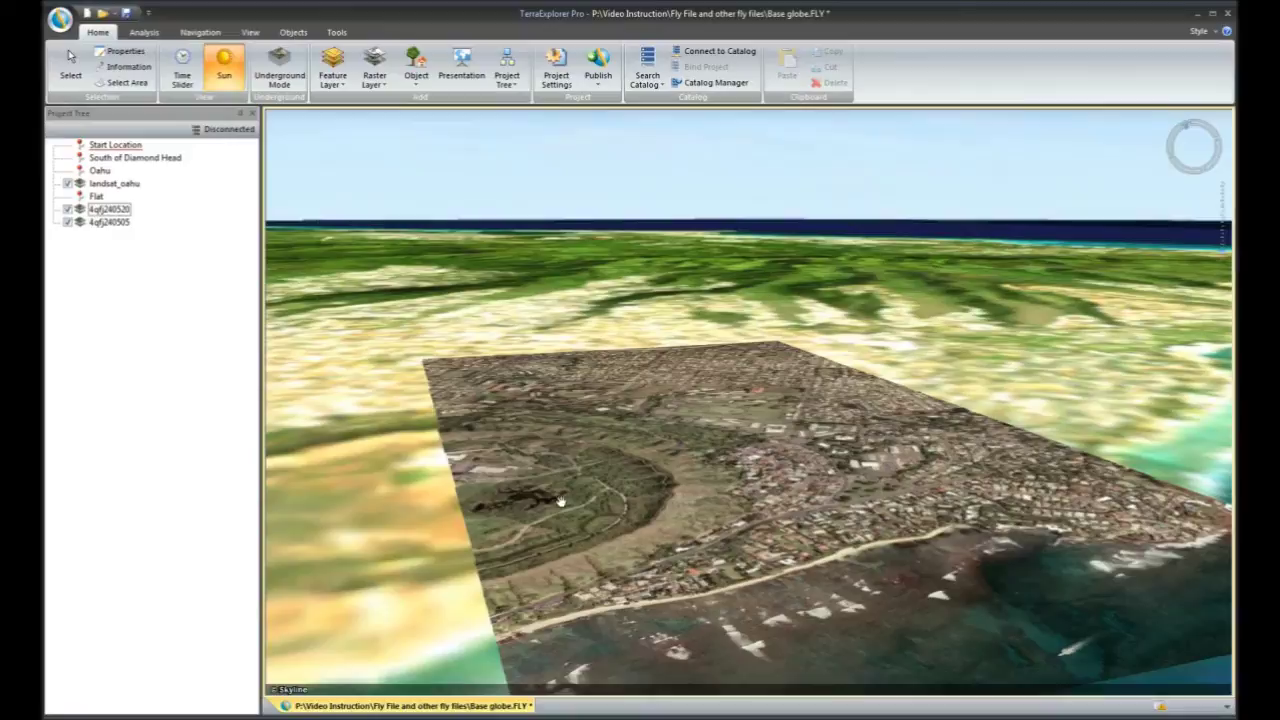
# Step: Load Elevation\ASTGTM_N21W158_dem.tif as an elevation layer and fly over the raised crater ridge
pyautogui.click(372, 68)
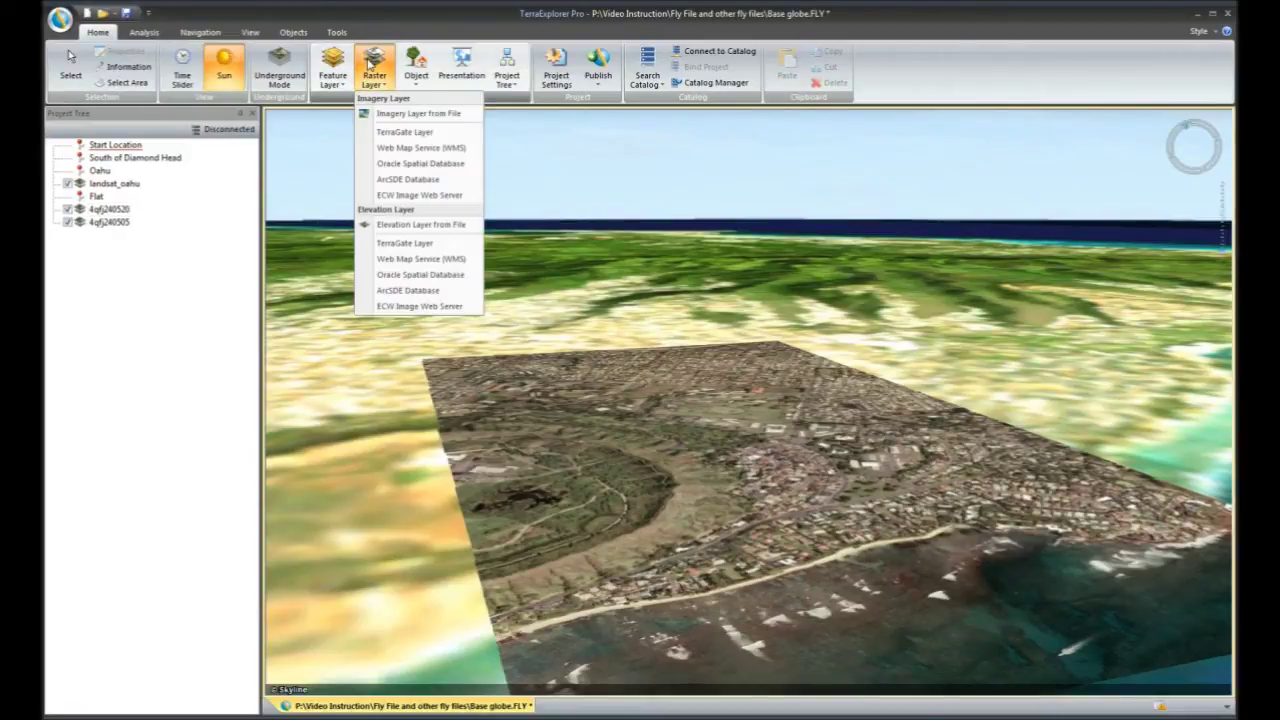
pyautogui.click(410, 224)
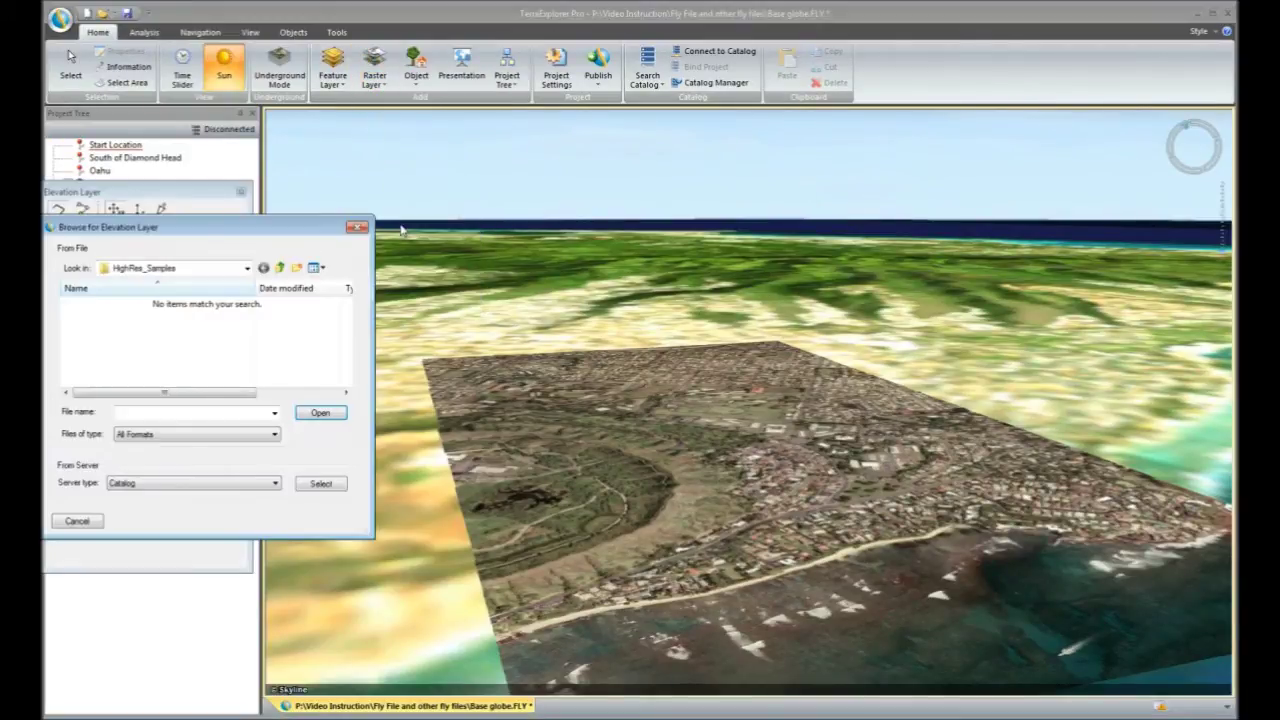
pyautogui.click(280, 267)
pyautogui.doubleClick(110, 303)
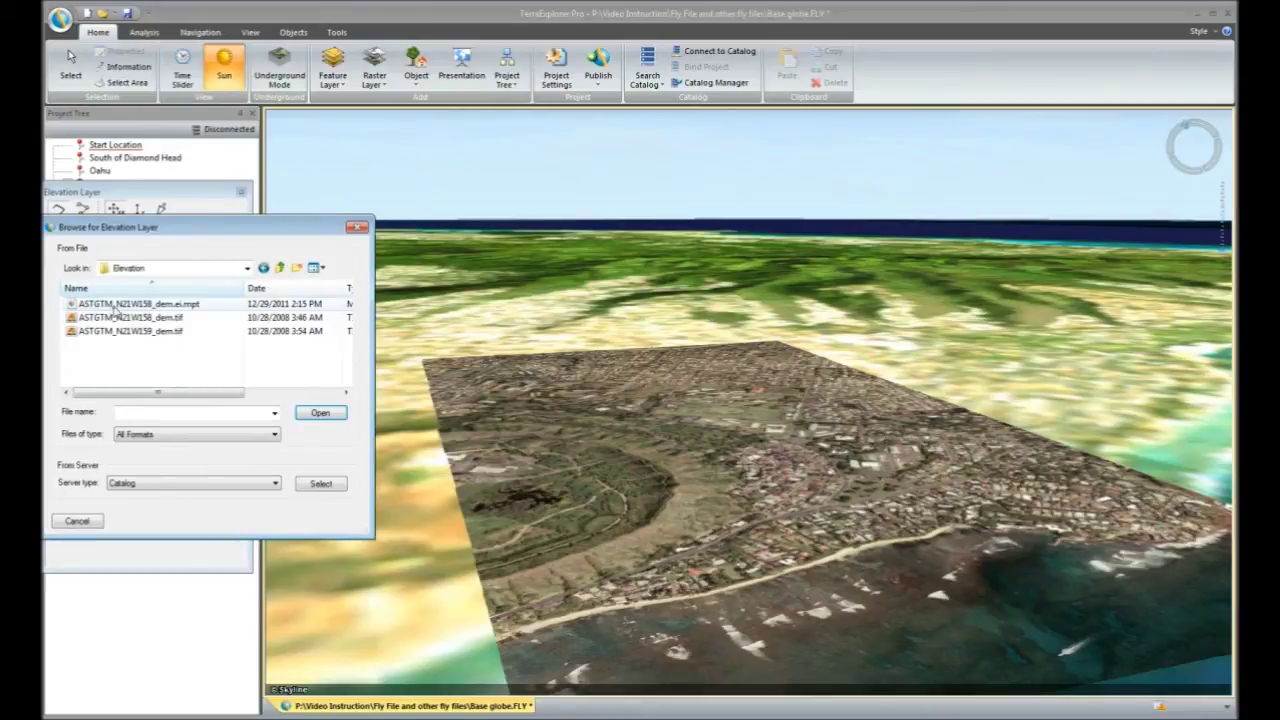
pyautogui.click(126, 318)
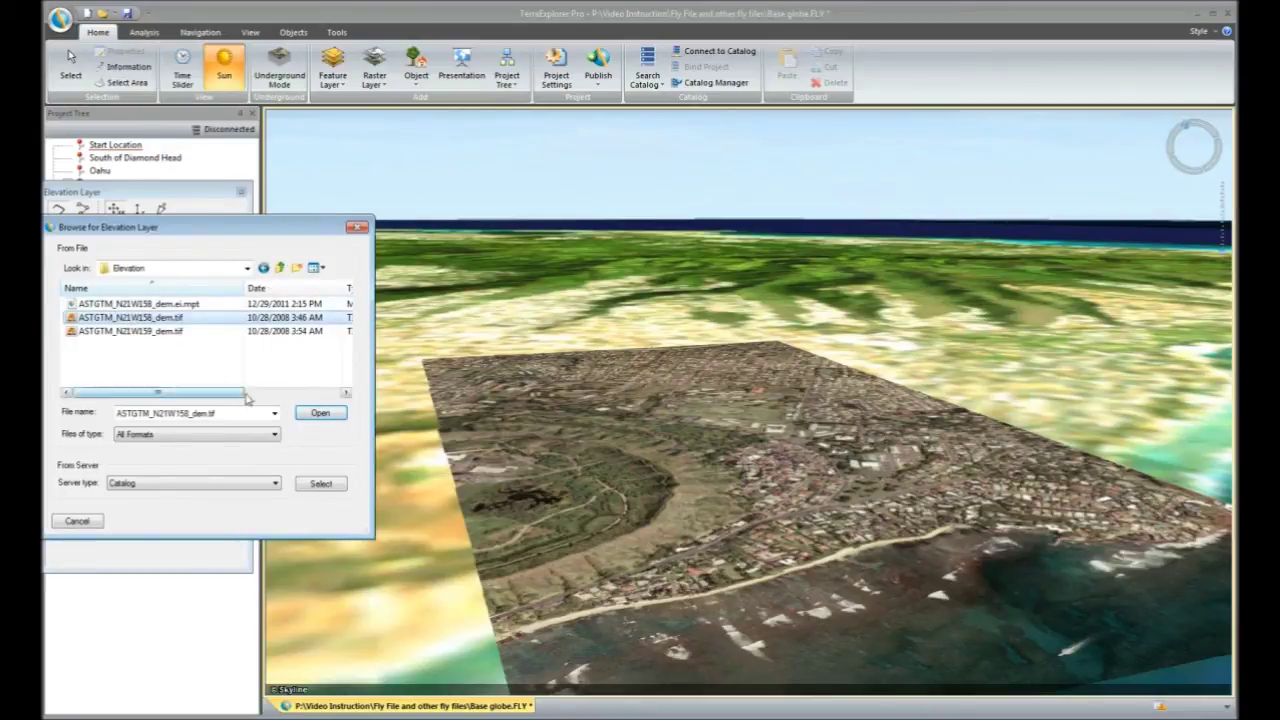
pyautogui.click(318, 414)
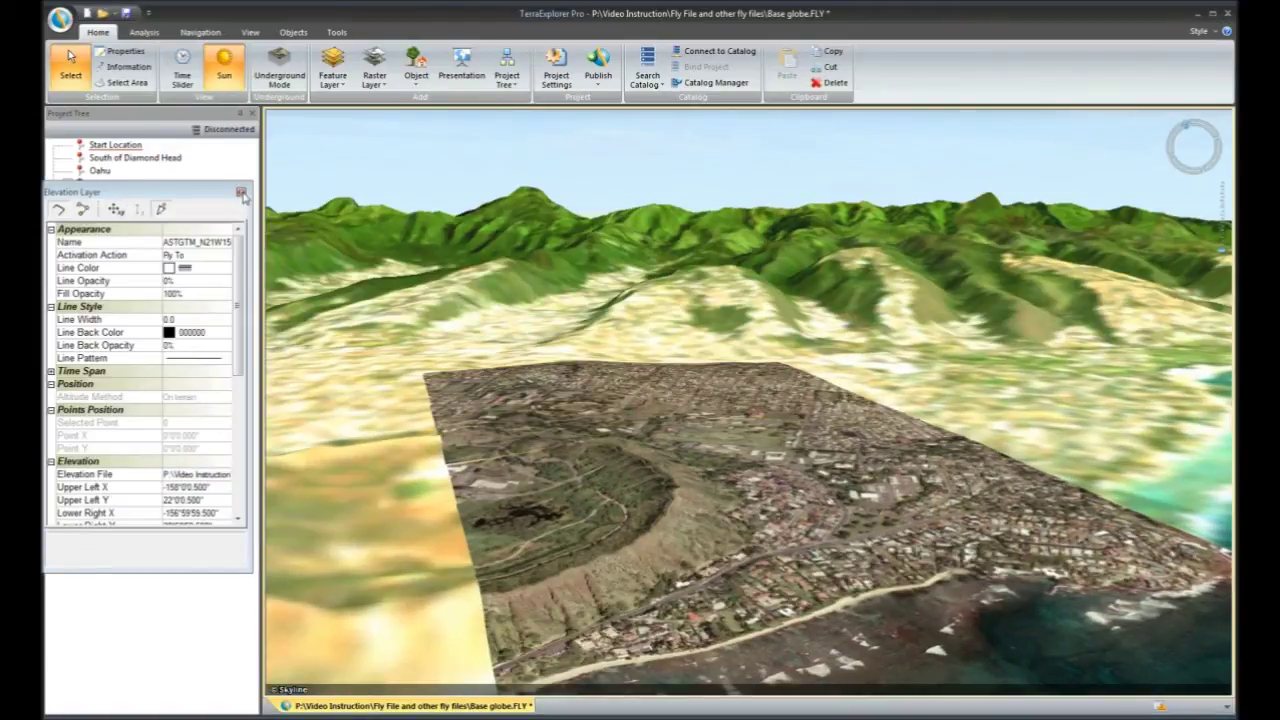
pyautogui.click(241, 193)
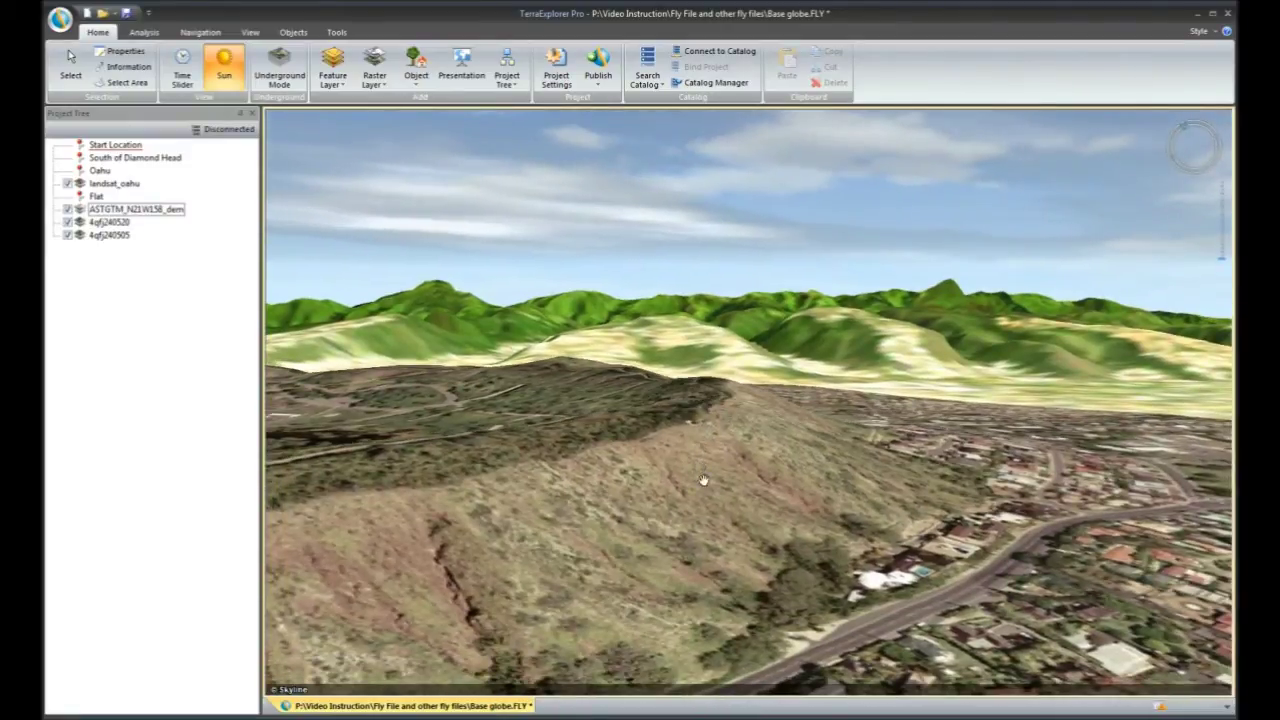
pyautogui.moveTo(703, 480)
pyautogui.mouseDown()
pyautogui.moveTo(712, 410)
pyautogui.moveTo(855, 398)
pyautogui.mouseUp()
pyautogui.moveTo(493, 300)
pyautogui.mouseDown()
pyautogui.moveTo(568, 350)
pyautogui.moveTo(570, 383)
pyautogui.mouseUp()
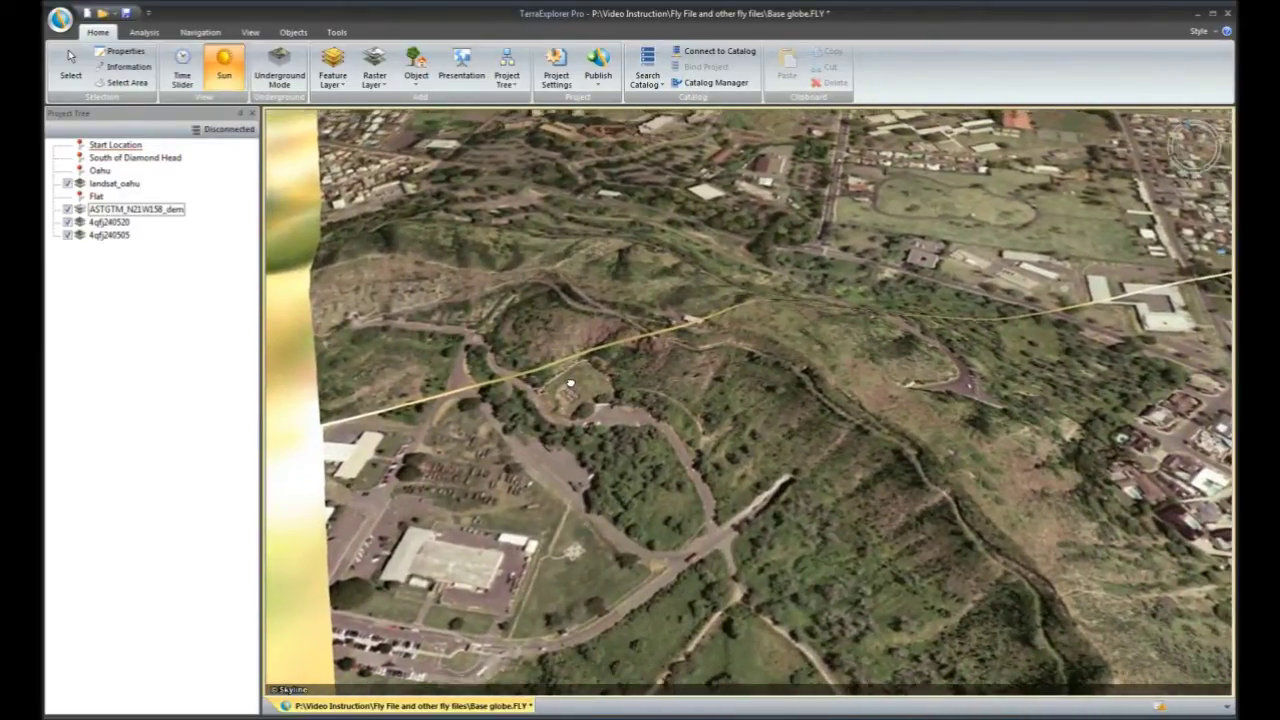
# Step: Load the Tile .mpt mosaic from the HighRes folder as an imagery layer
pyautogui.click(173, 340)
pyautogui.click(374, 72)
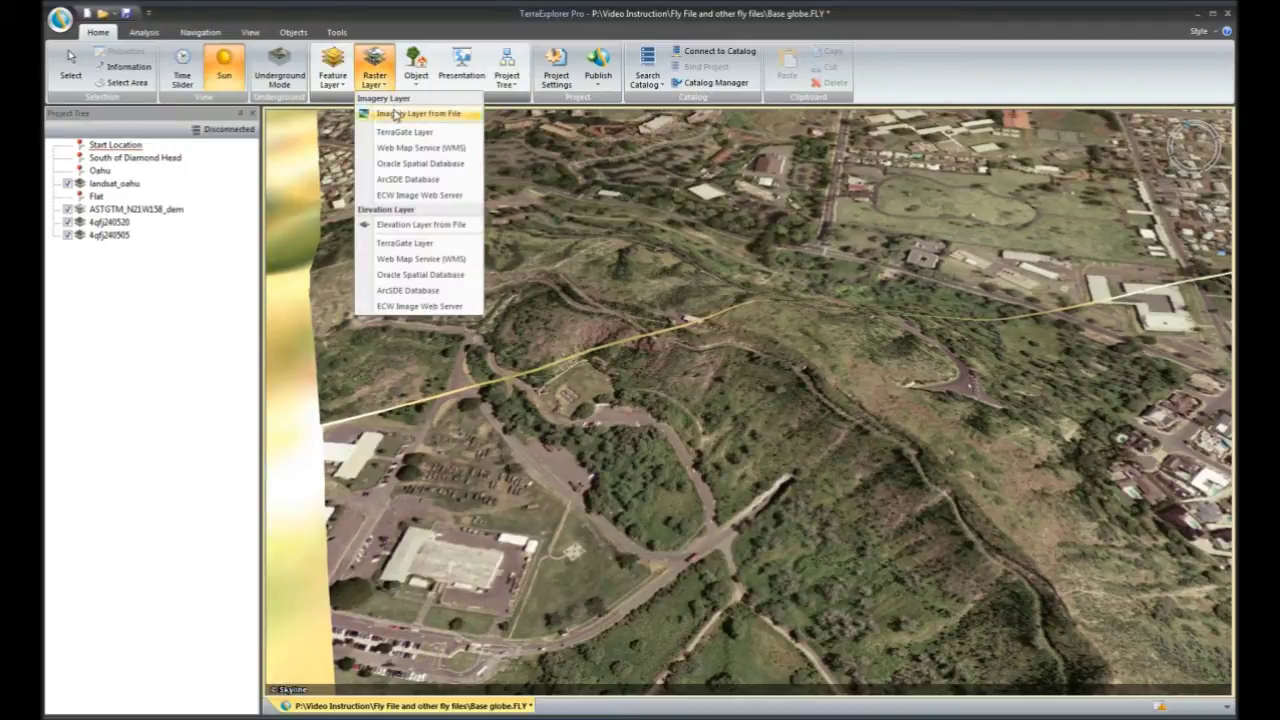
pyautogui.click(395, 115)
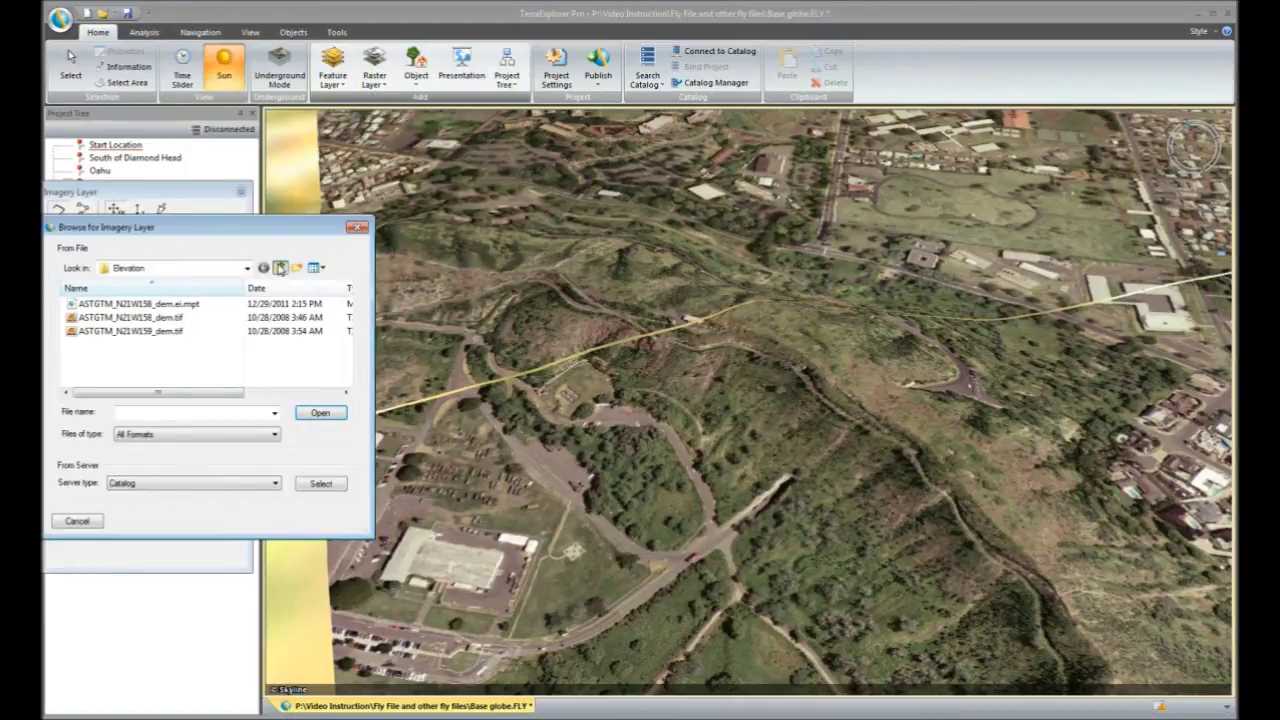
pyautogui.click(281, 268)
pyautogui.doubleClick(95, 331)
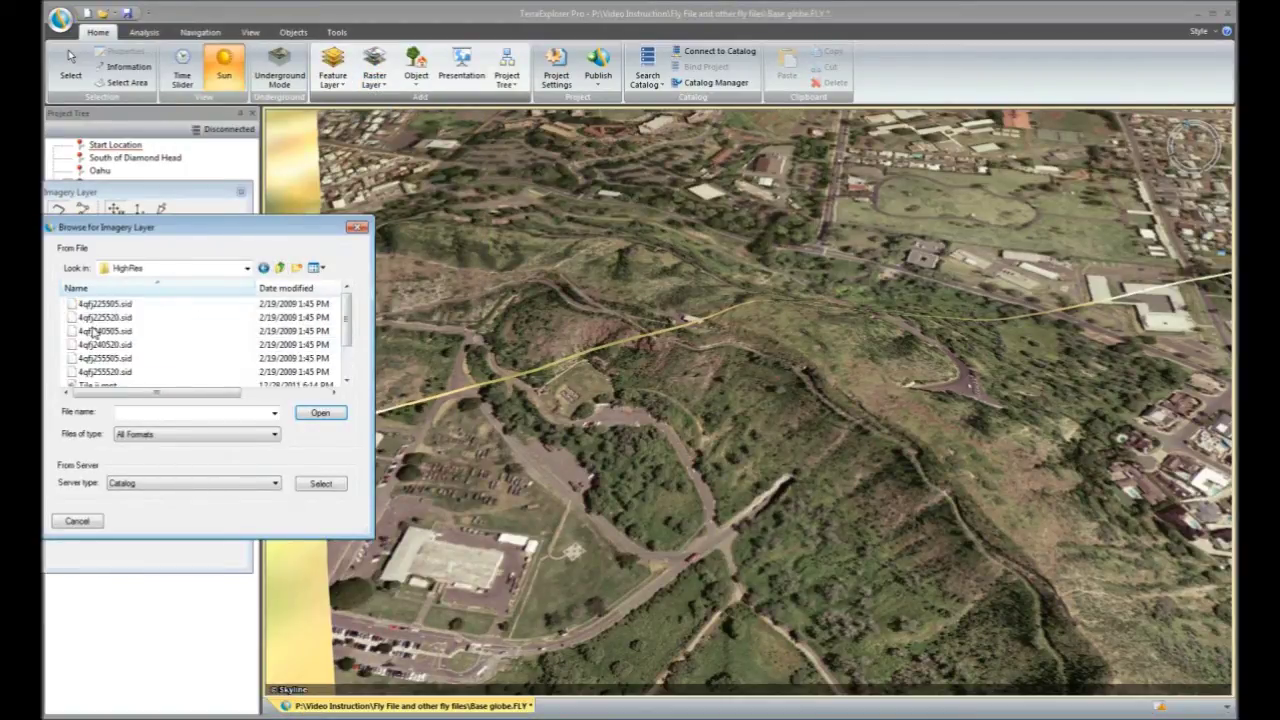
pyautogui.moveTo(349, 318); pyautogui.dragTo(349, 344)
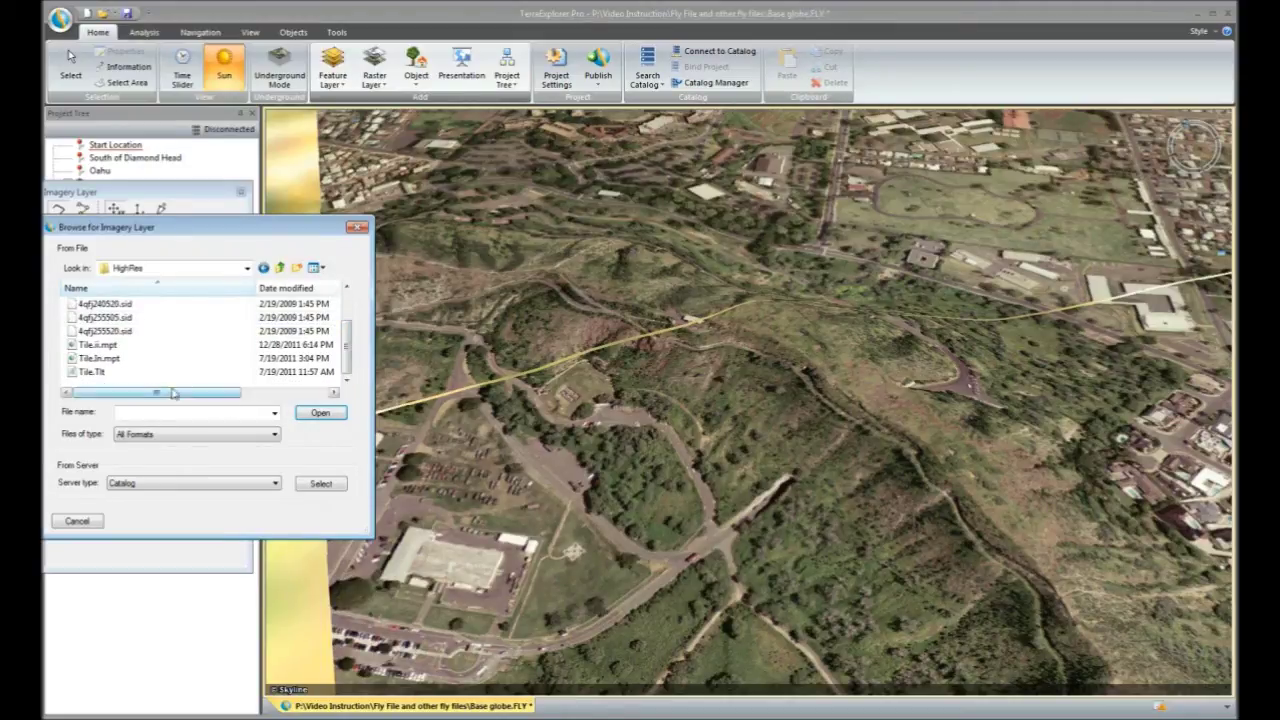
pyautogui.click(100, 345)
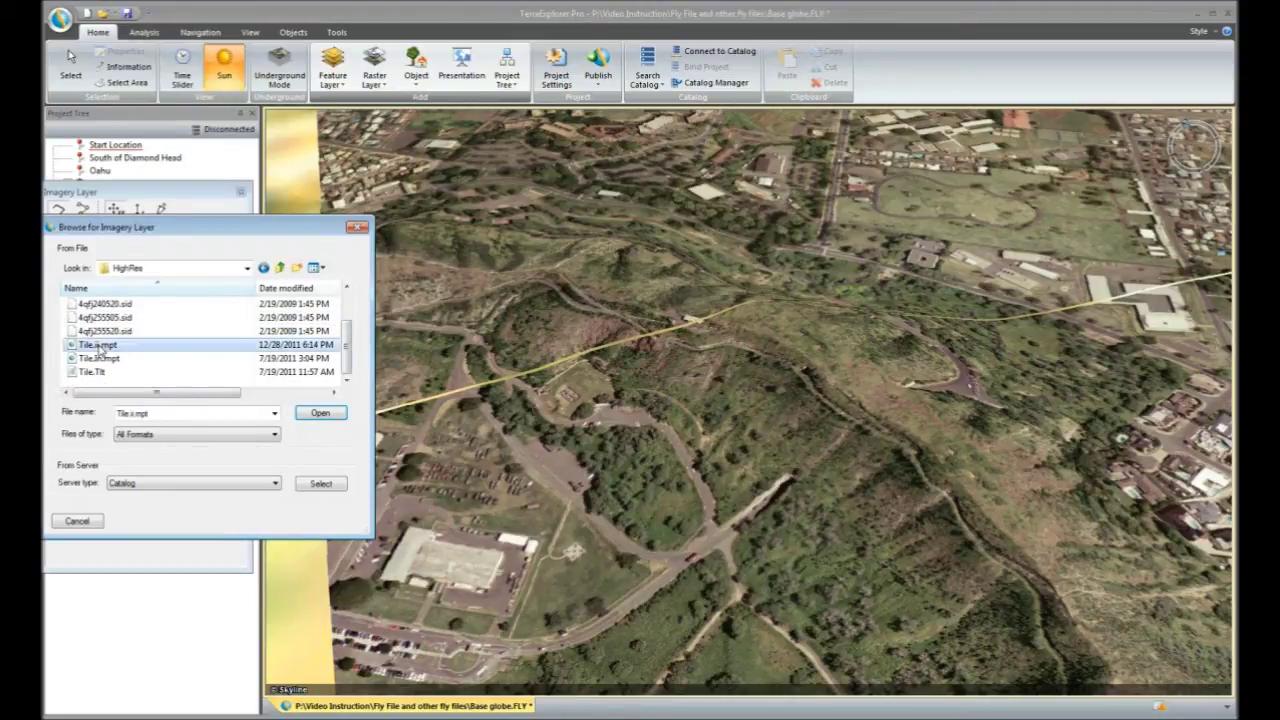
pyautogui.click(318, 413)
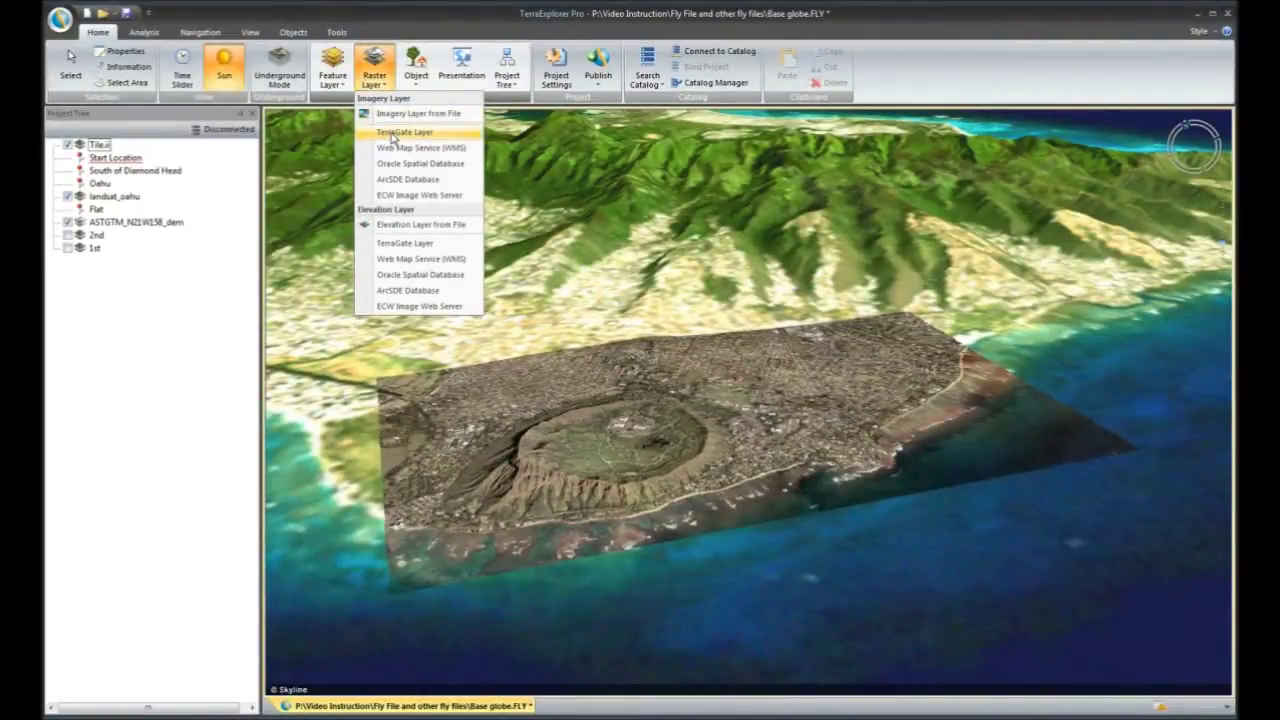
# Step: Stream skylineglobe.tbp from tglobe.skylinesoft.com as a TerraGate imagery layer and select it
pyautogui.click(394, 136)
pyautogui.click(651, 453)
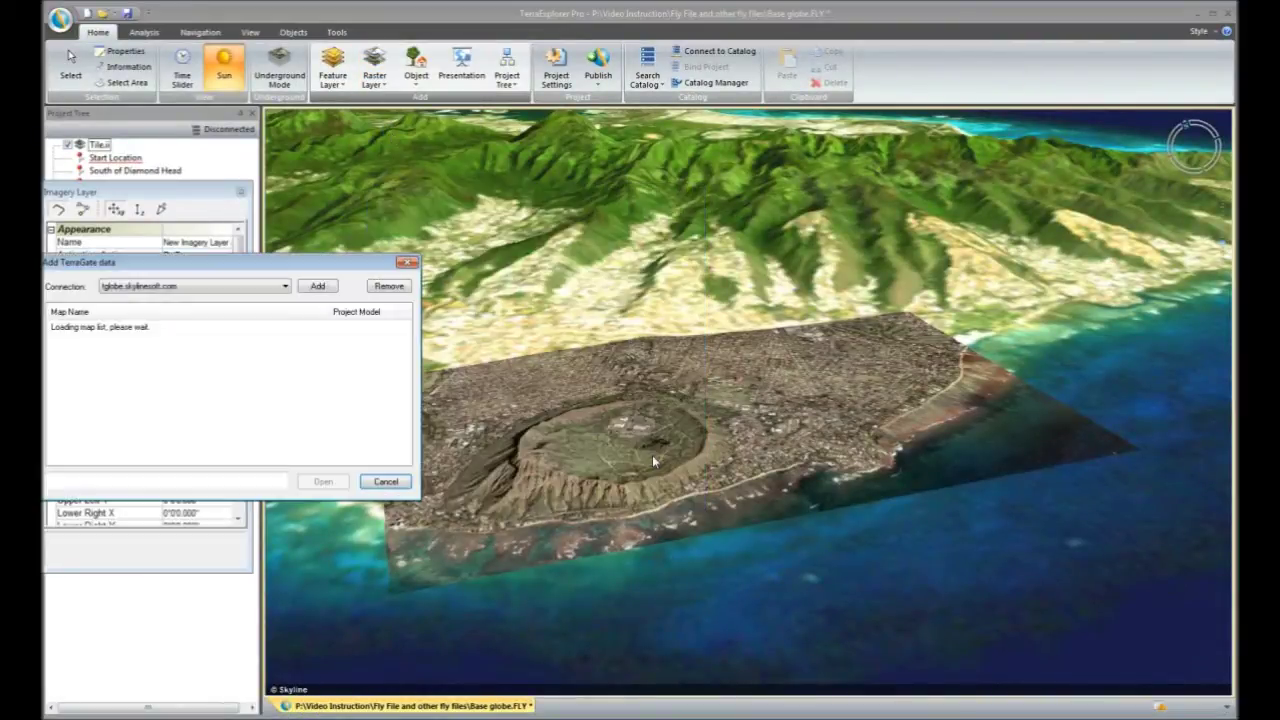
pyautogui.moveTo(405, 366); pyautogui.dragTo(405, 420)
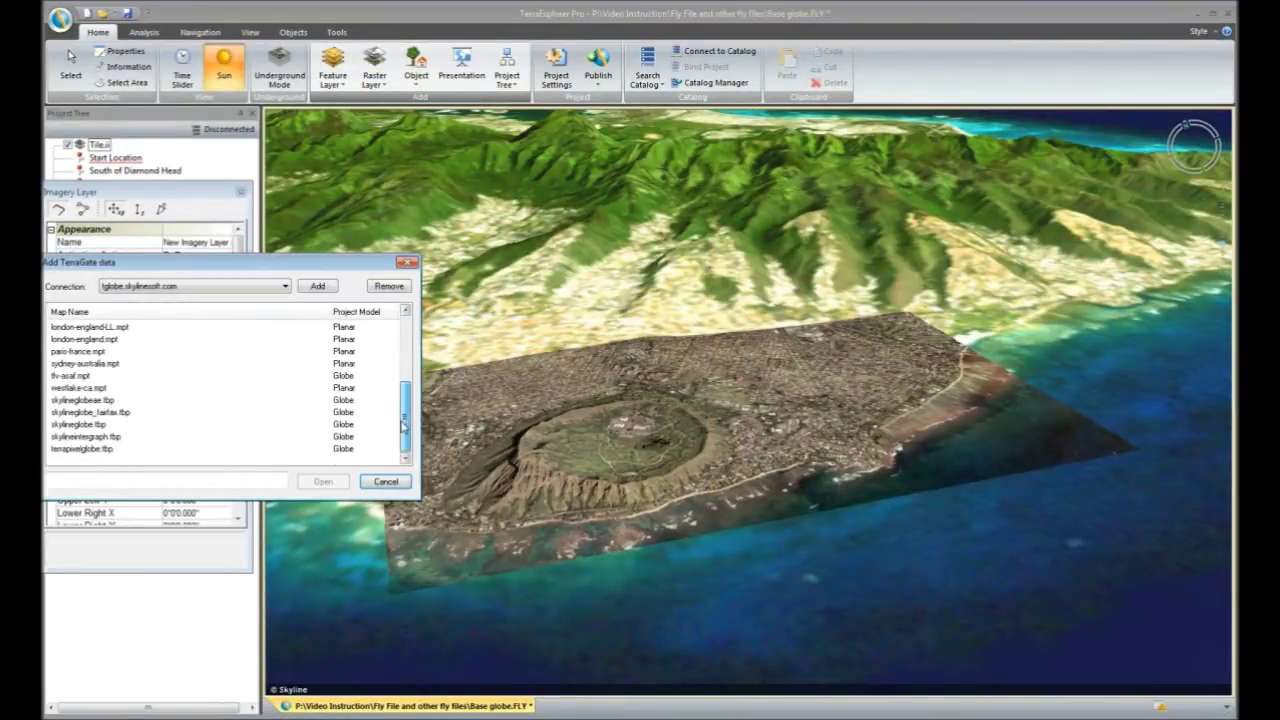
pyautogui.click(90, 425)
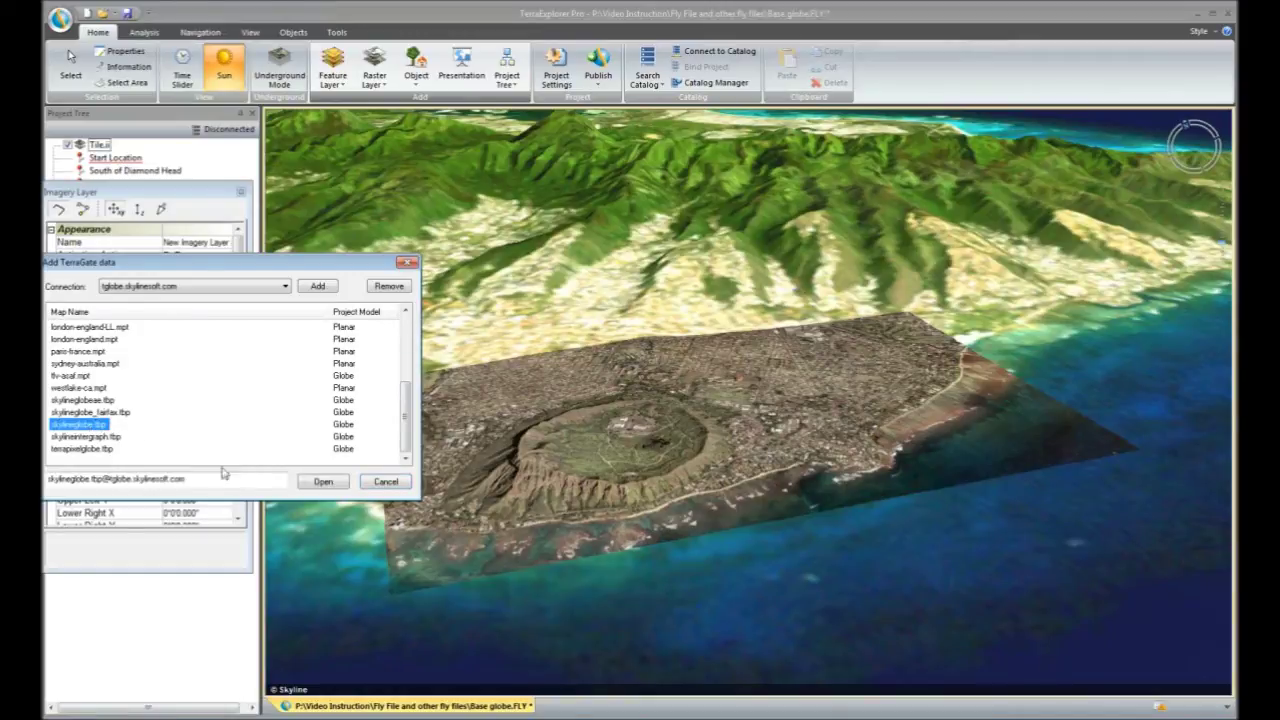
pyautogui.click(308, 482)
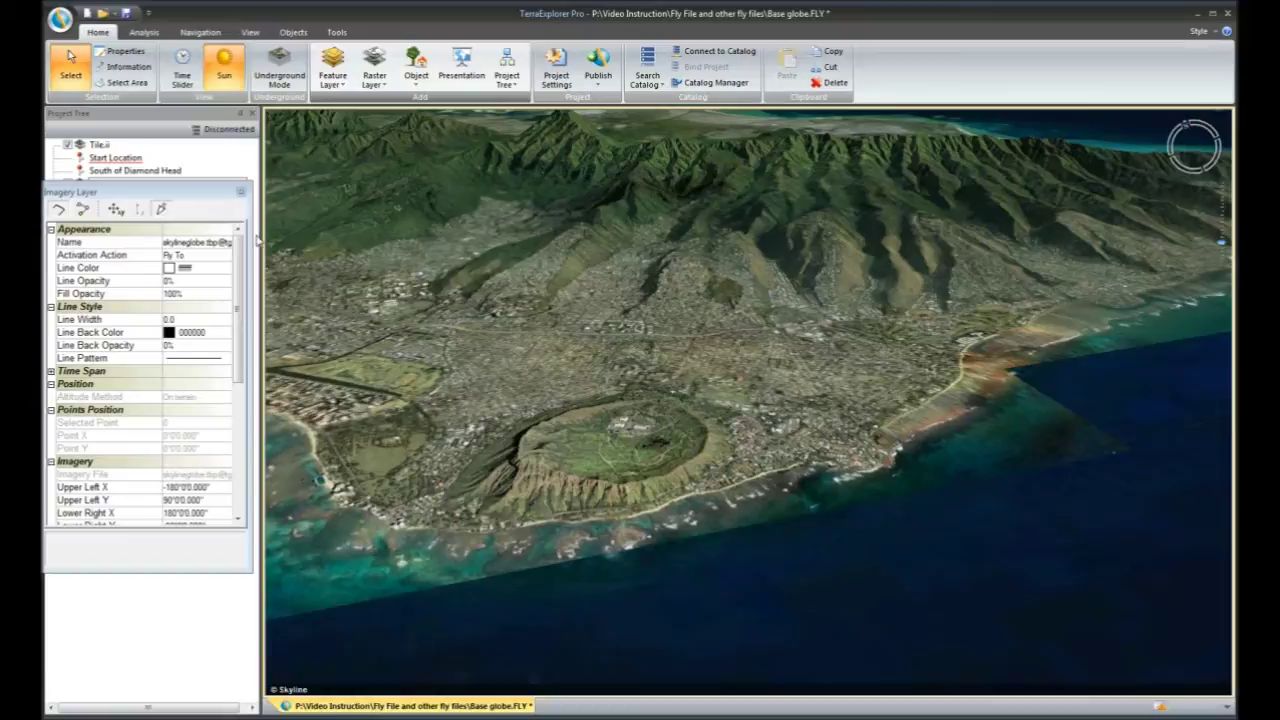
pyautogui.click(241, 193)
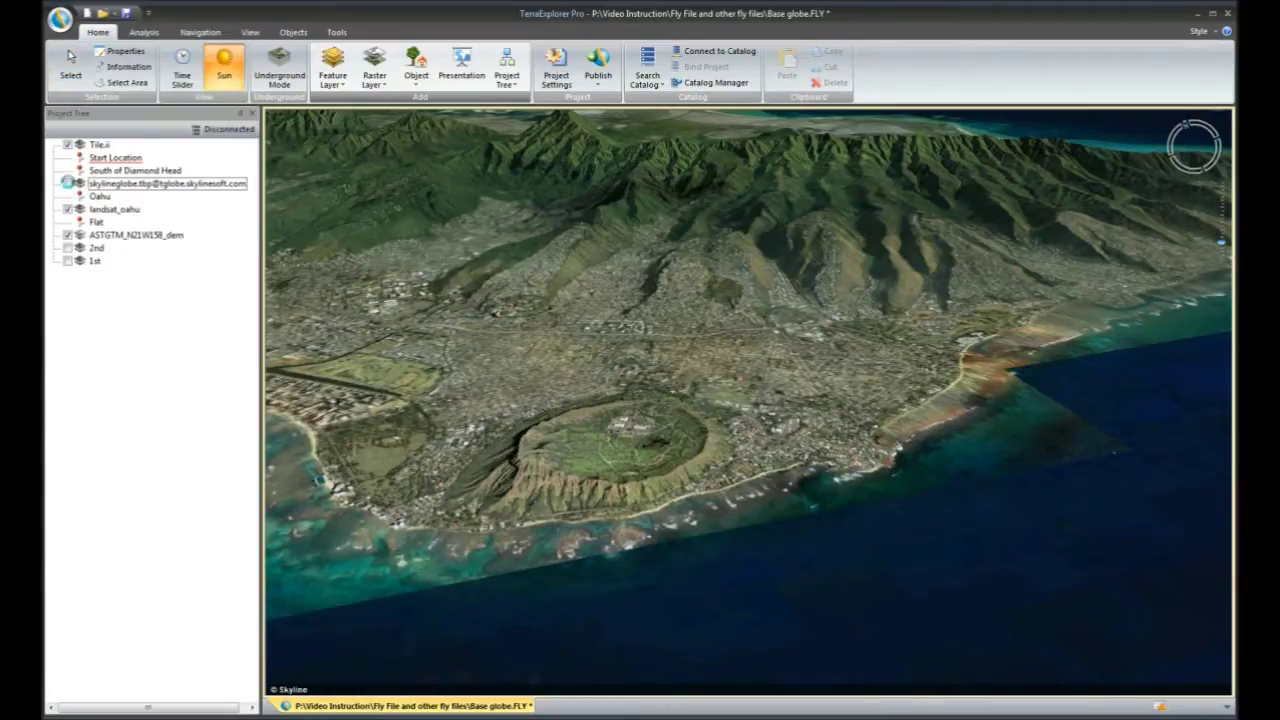
pyautogui.click(67, 184)
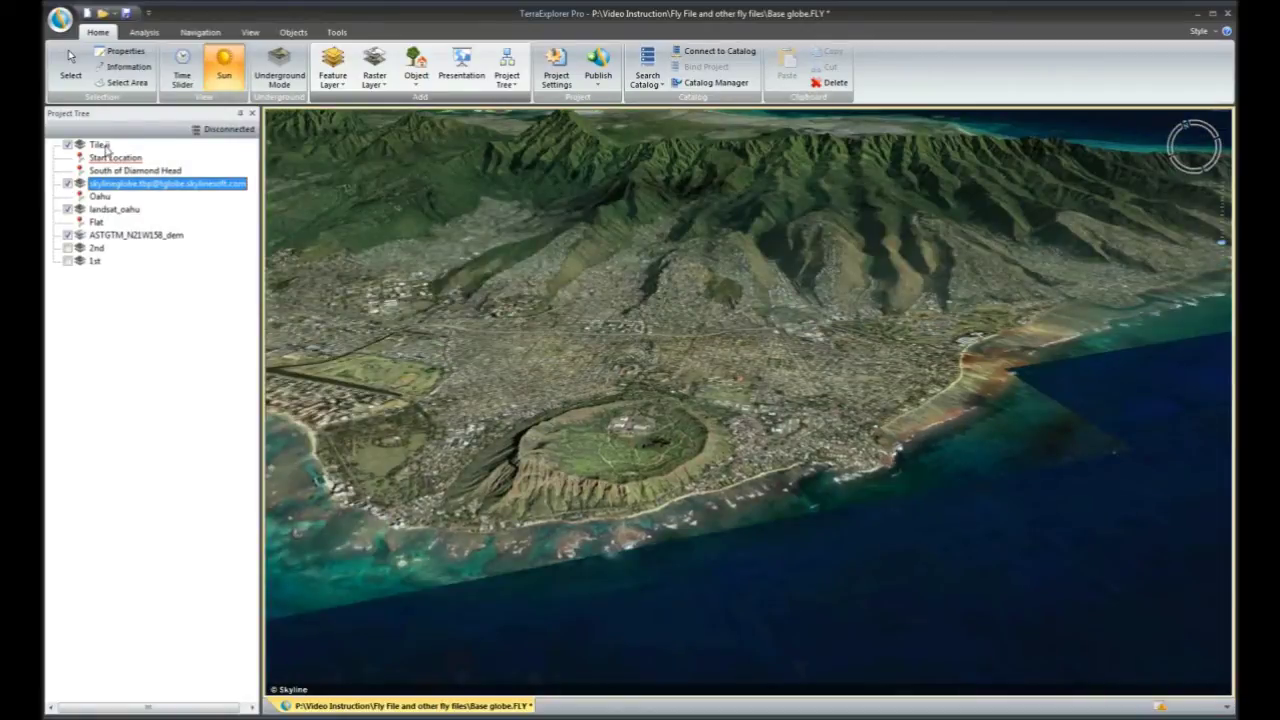
# Step: Set the Tile imagery layer's draw Order to 1.0 in its properties
pyautogui.rightClick(107, 150)
pyautogui.click(152, 382)
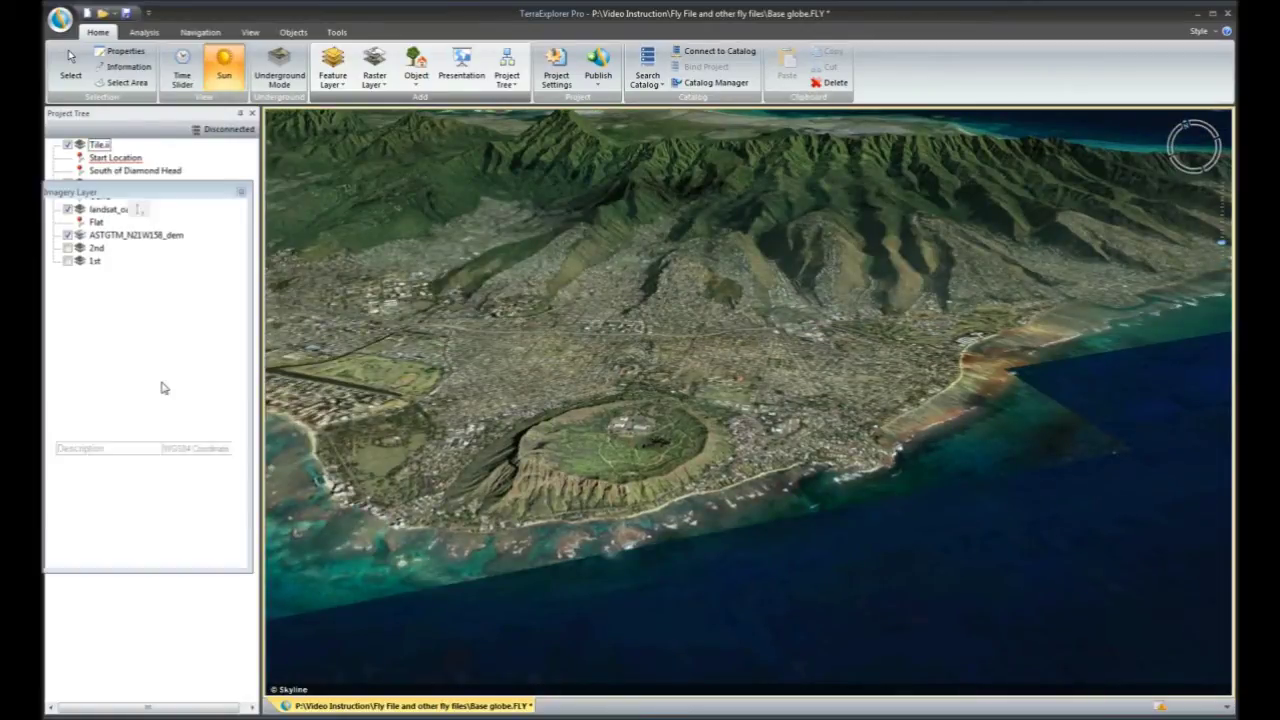
pyautogui.moveTo(240, 360); pyautogui.dragTo(237, 513)
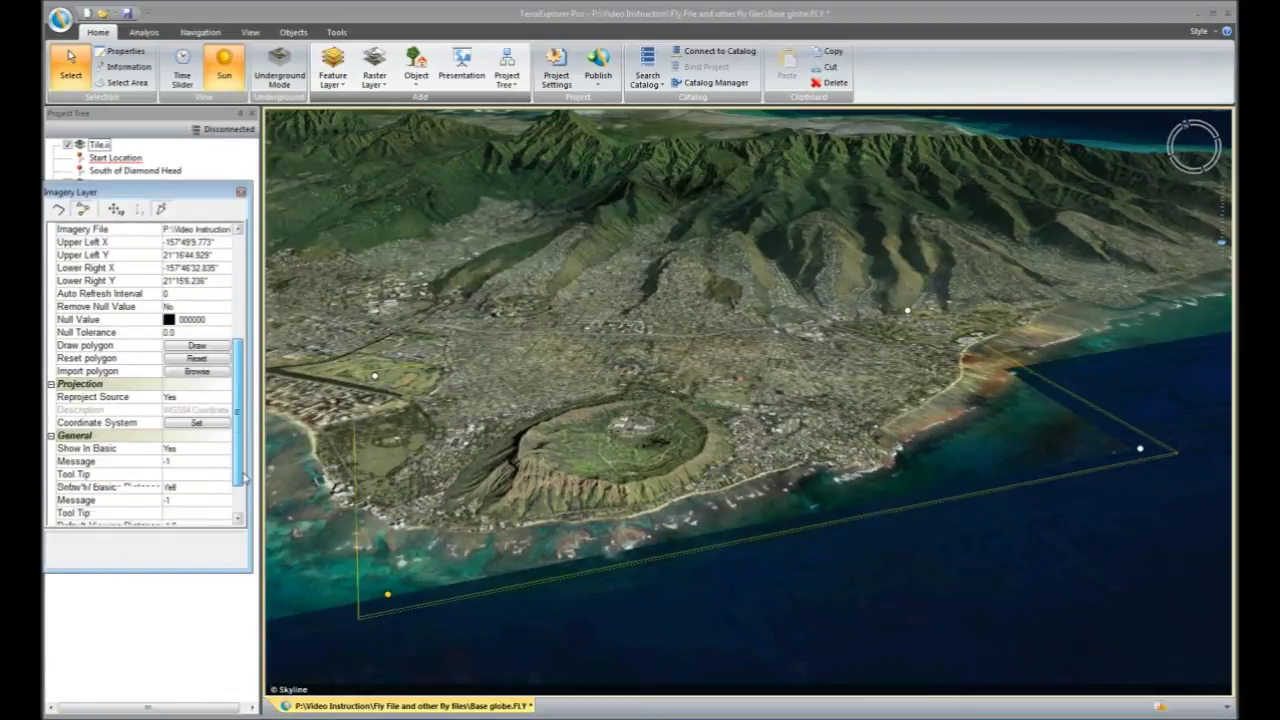
pyautogui.click(202, 513)
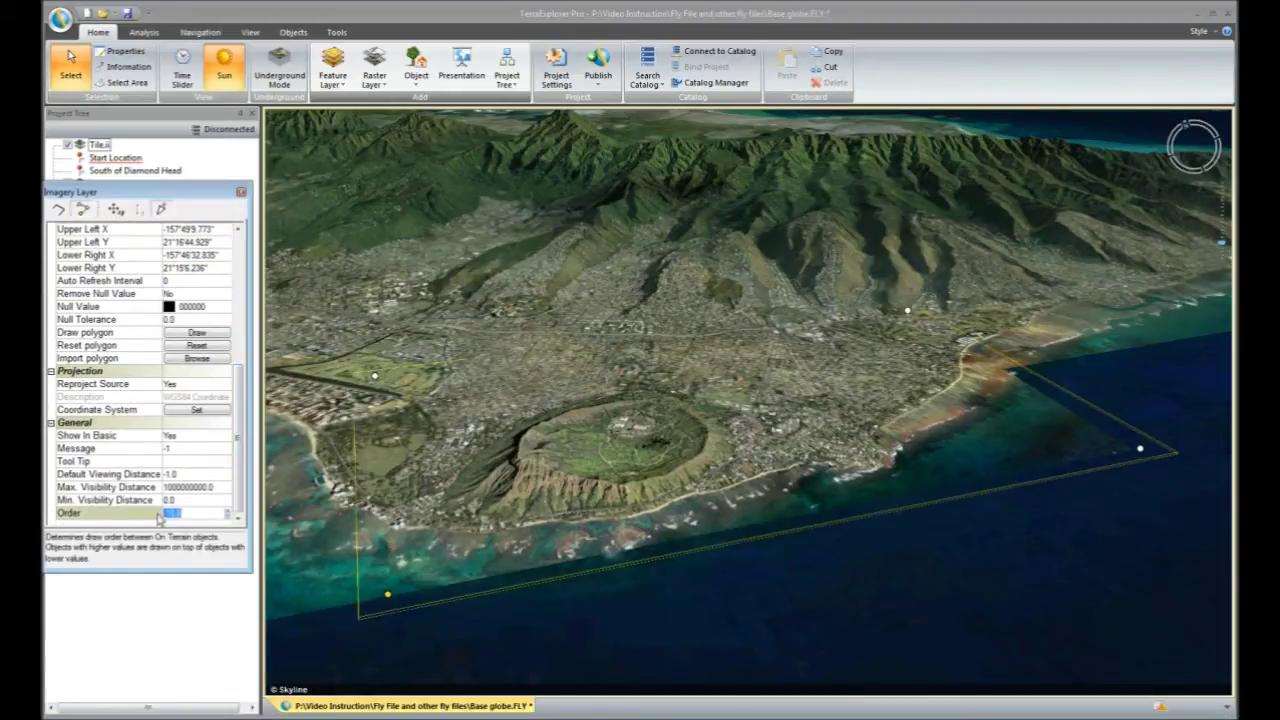
pyautogui.press('Return')
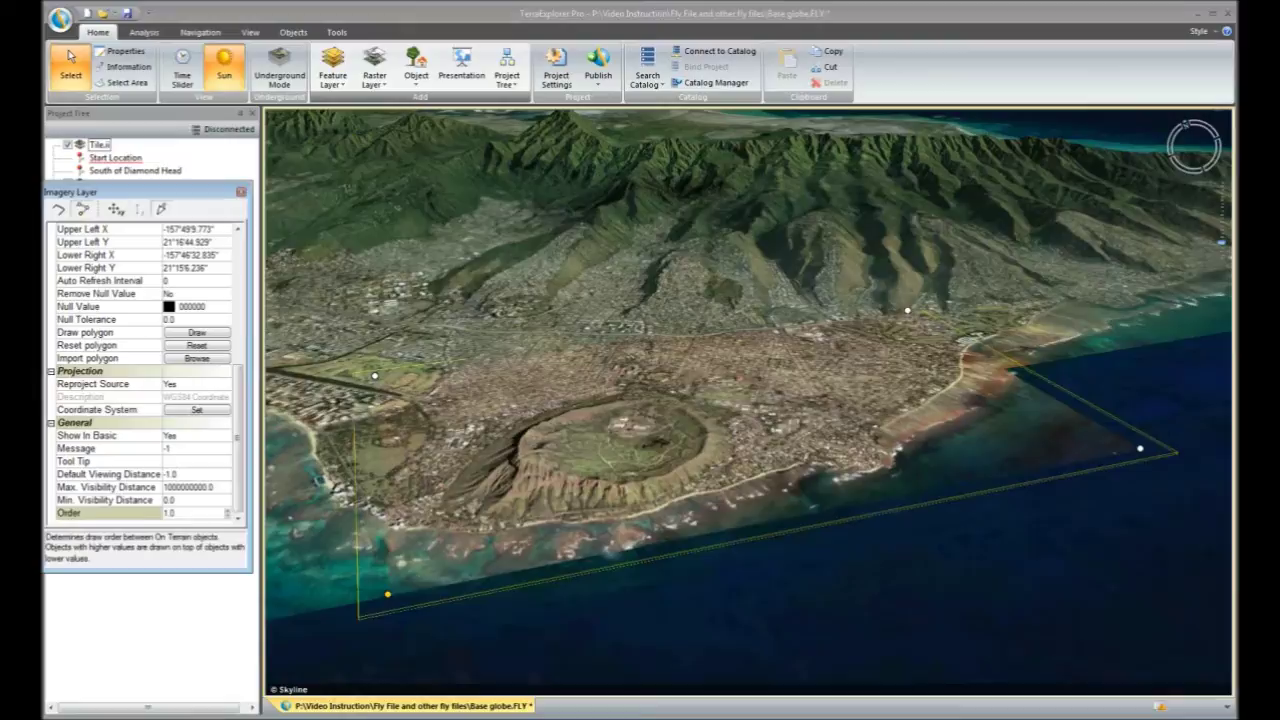
pyautogui.click(241, 192)
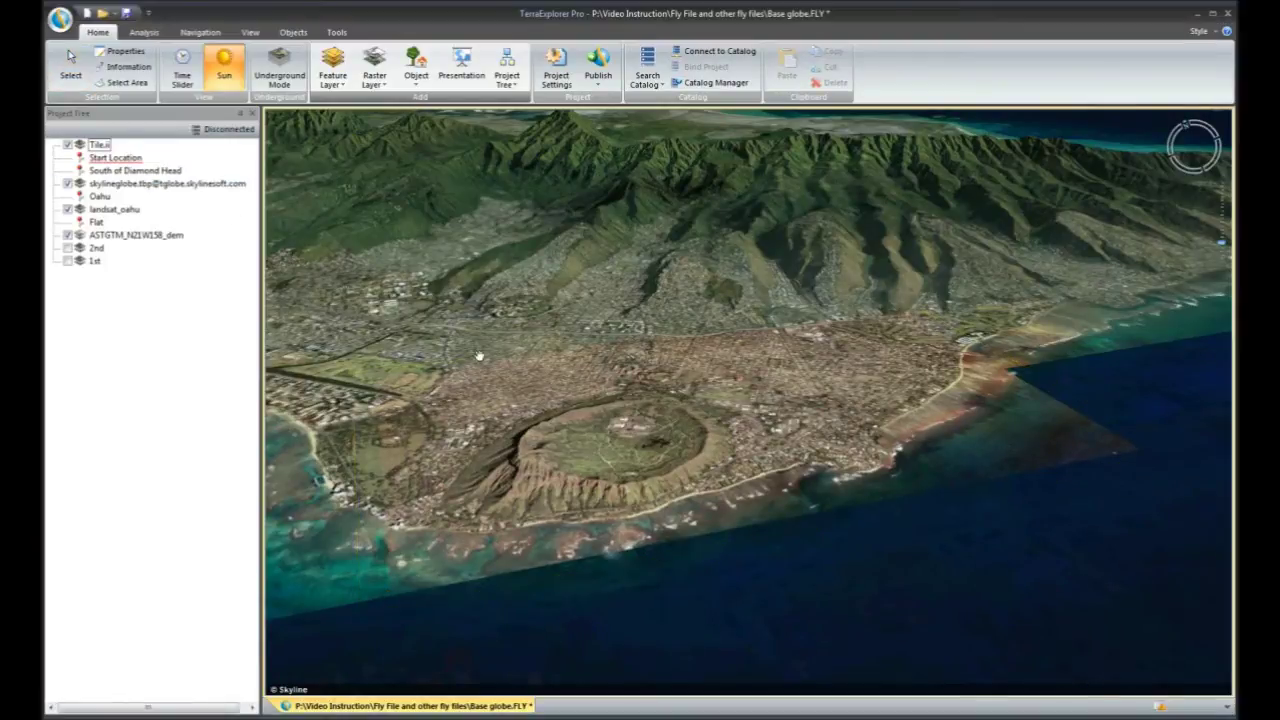
# Step: Fly in for a close-up of the neighbourhood and select the Tile imagery layer
pyautogui.rightClick(740, 453)
pyautogui.click(766, 487)
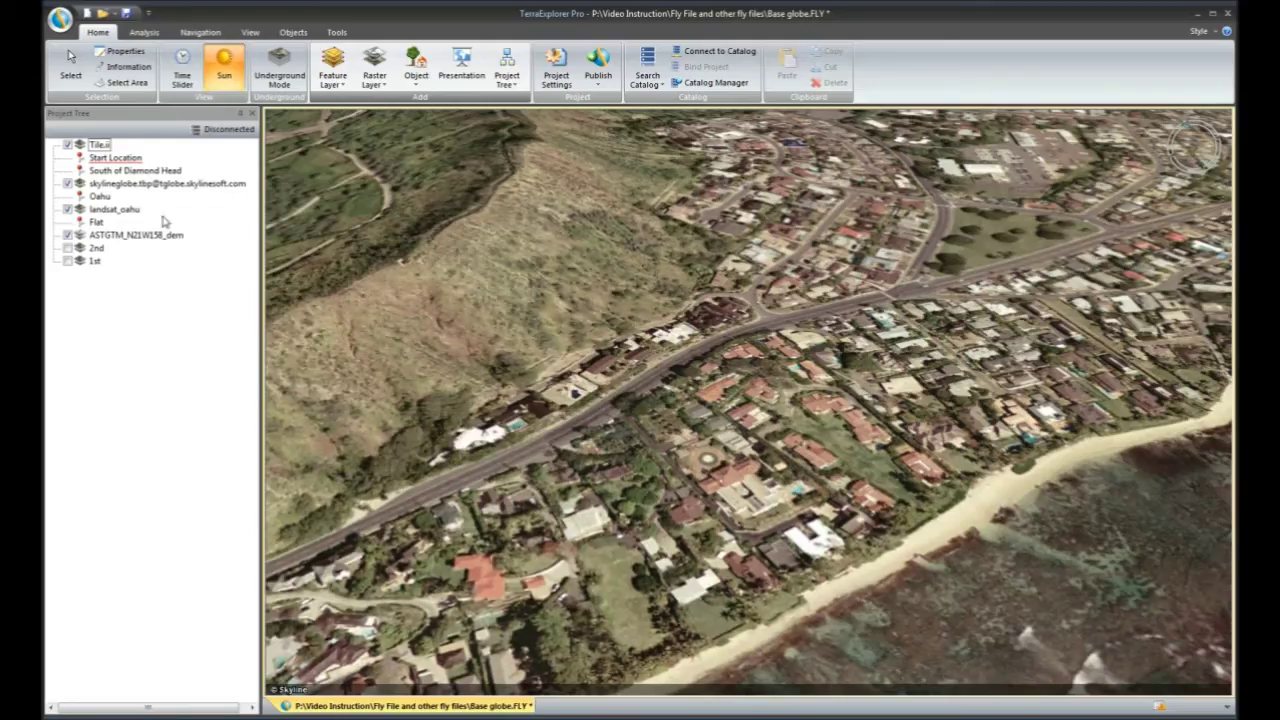
pyautogui.click(68, 147)
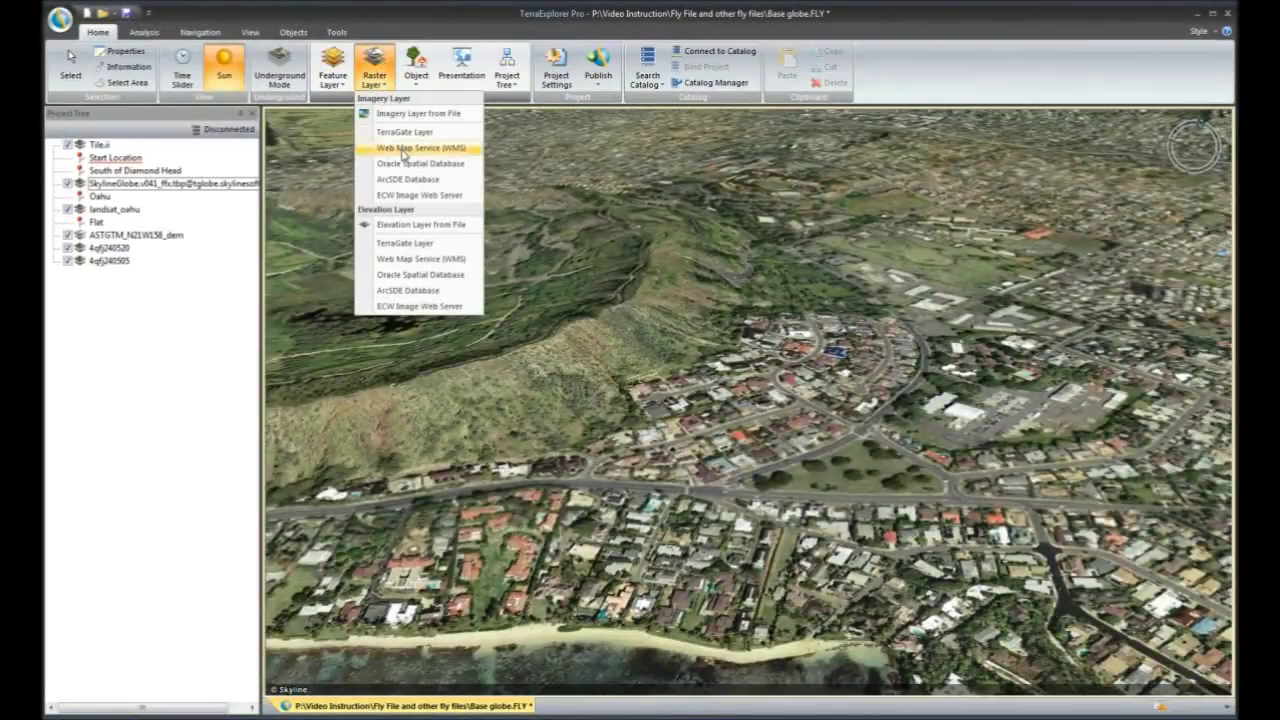
# Step: Add skylineglobe.tbp from the Streaming Feature Server as a WMS raster layer at ~60cm per pixel
pyautogui.click(404, 153)
pyautogui.click(648, 455)
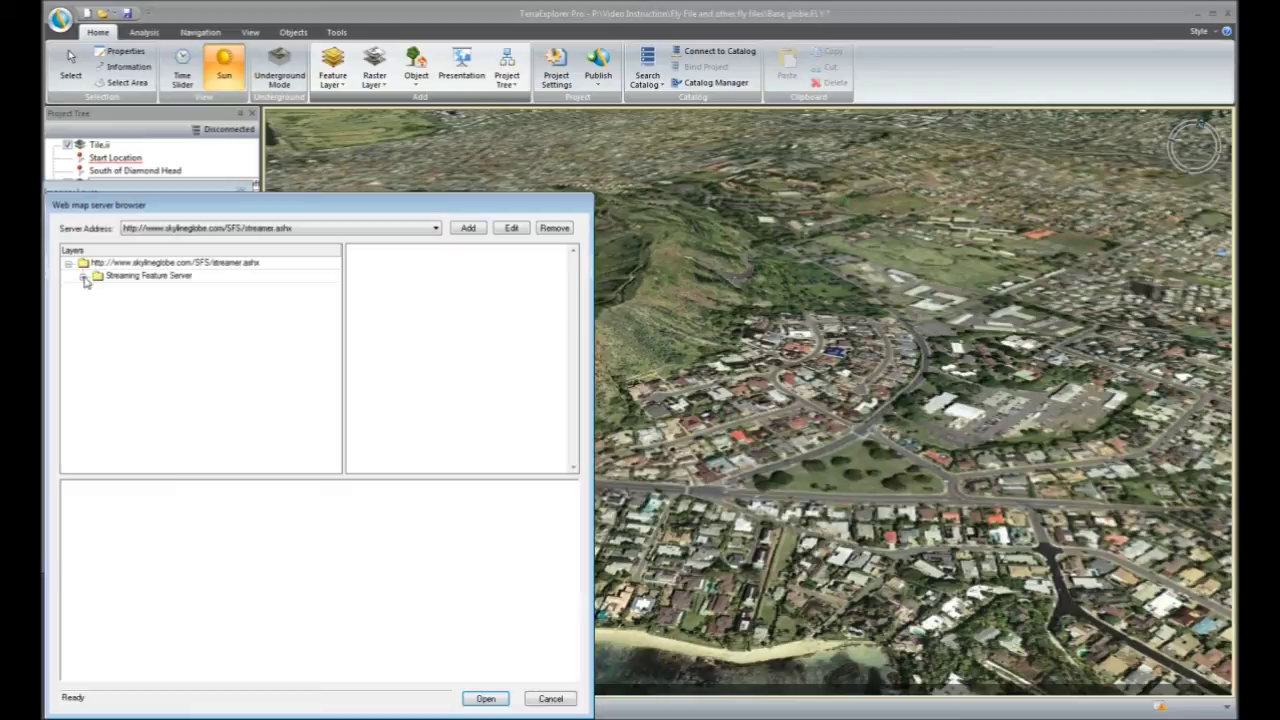
pyautogui.click(84, 277)
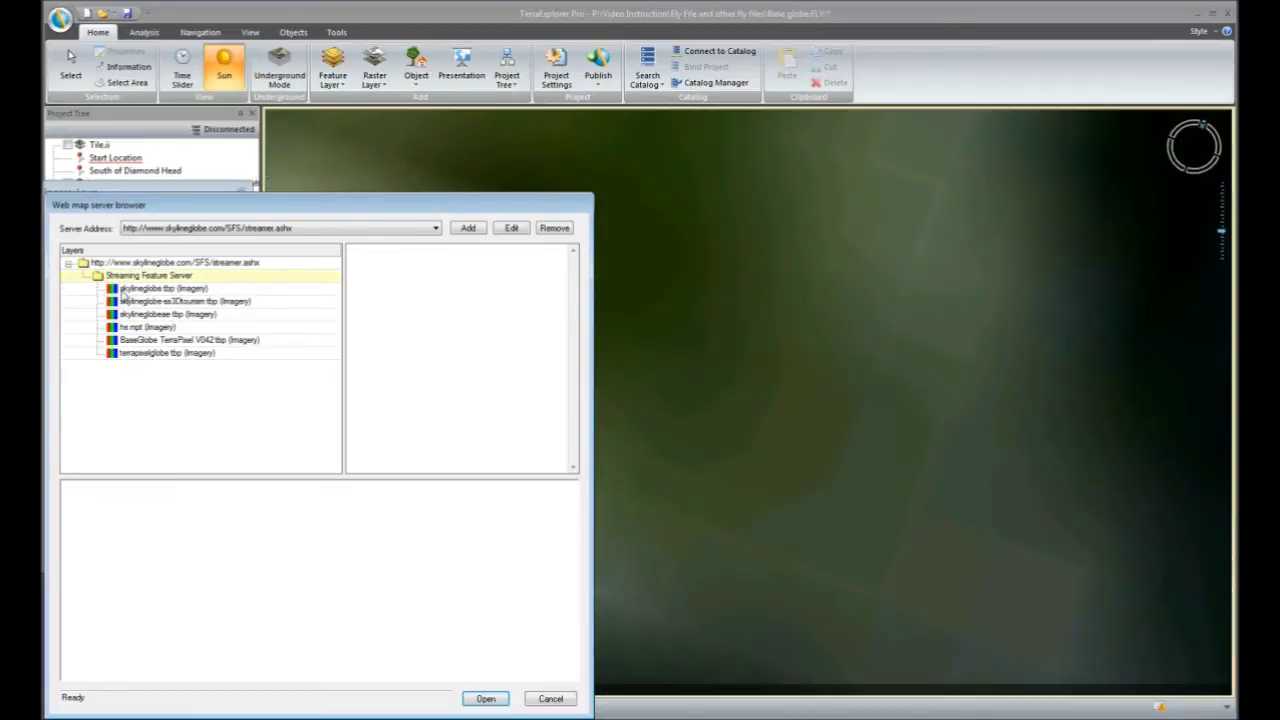
pyautogui.click(131, 292)
pyautogui.click(232, 514)
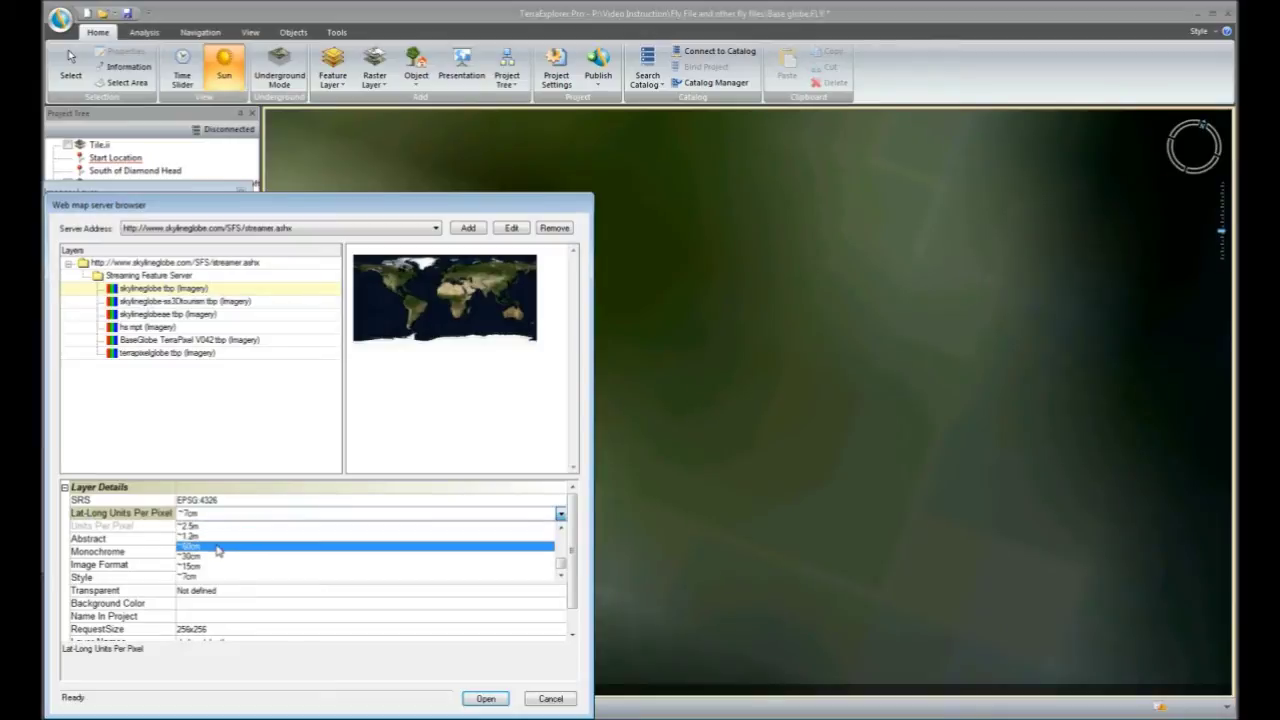
pyautogui.click(217, 547)
pyautogui.click(486, 699)
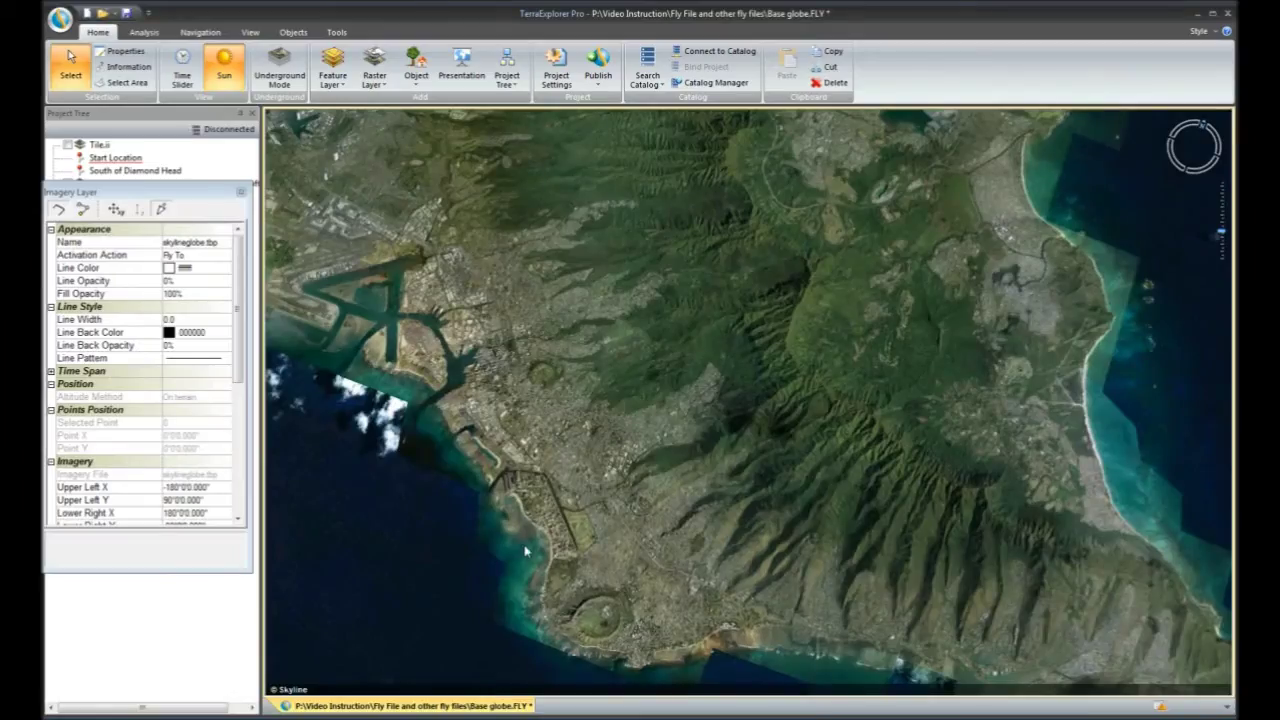